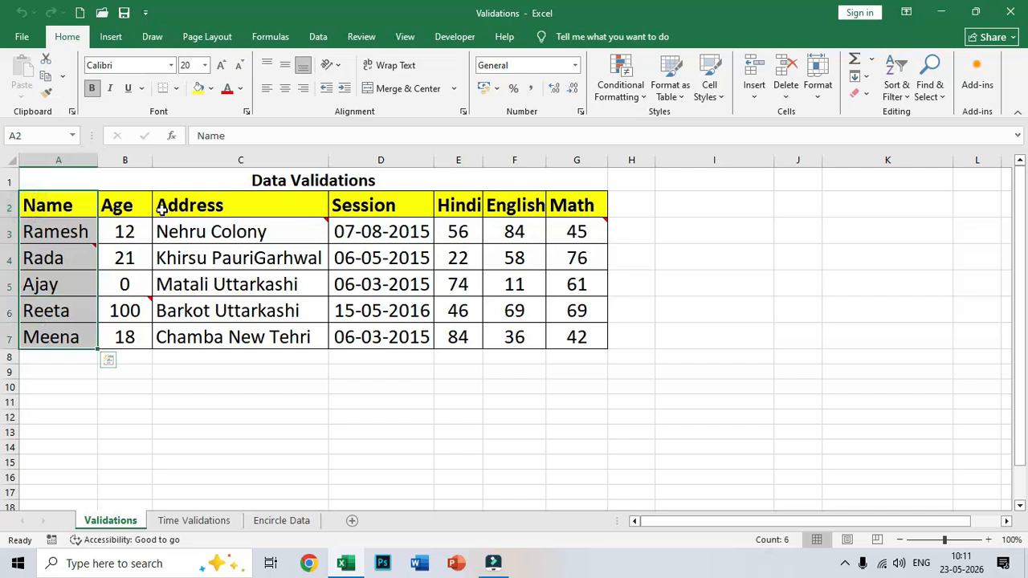
Select the five student names in A3:A7 and bring up the Data tab
drag(468, 210, 601, 358)
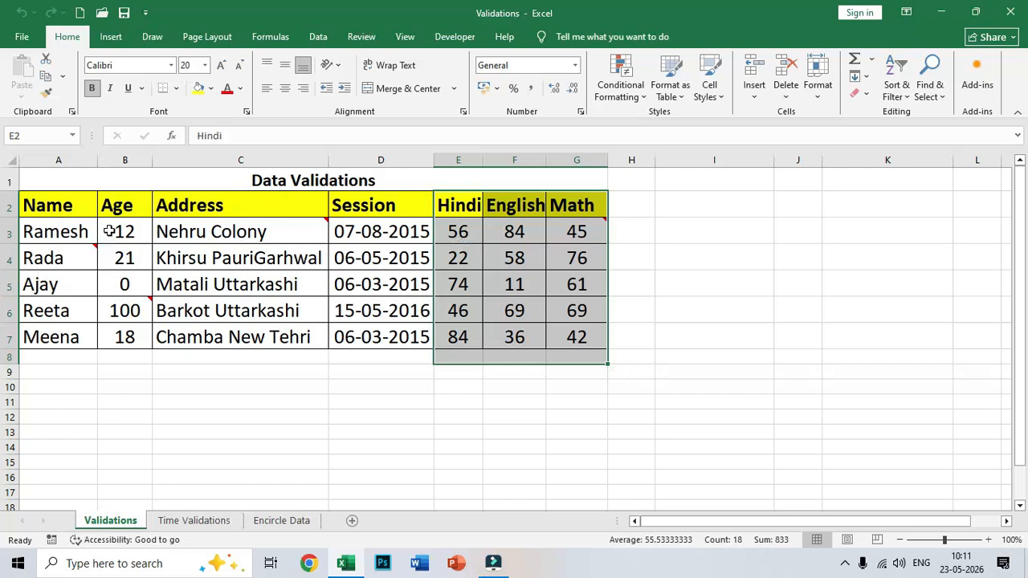
drag(71, 225, 53, 338)
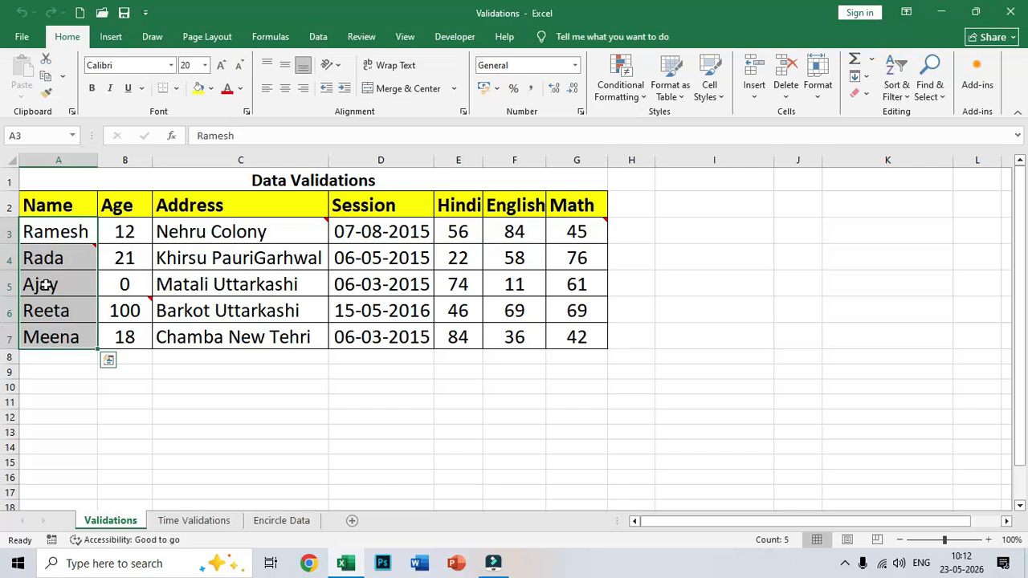
click(51, 232)
mouse_move(68, 249)
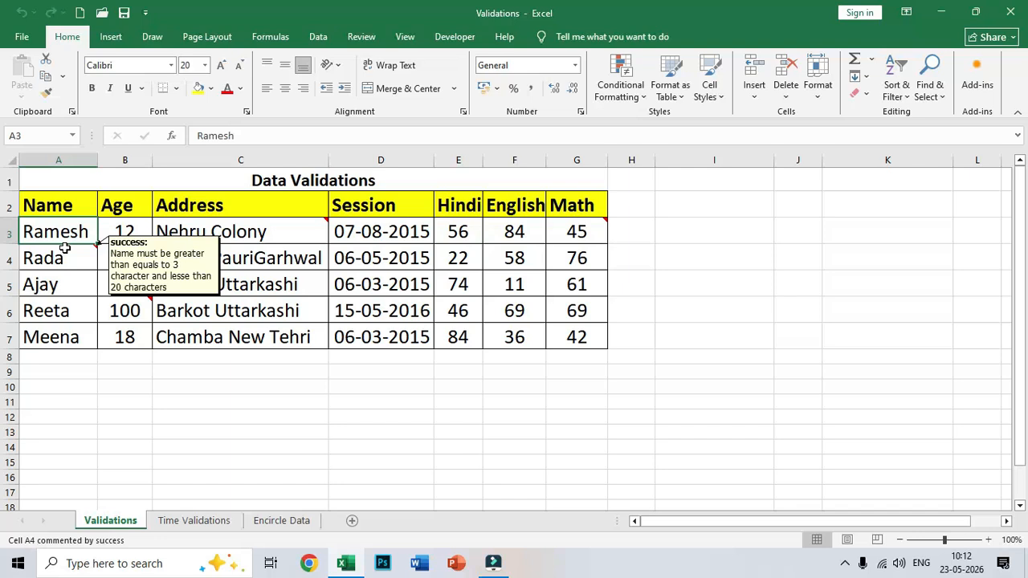
click(64, 227)
drag(63, 230, 62, 337)
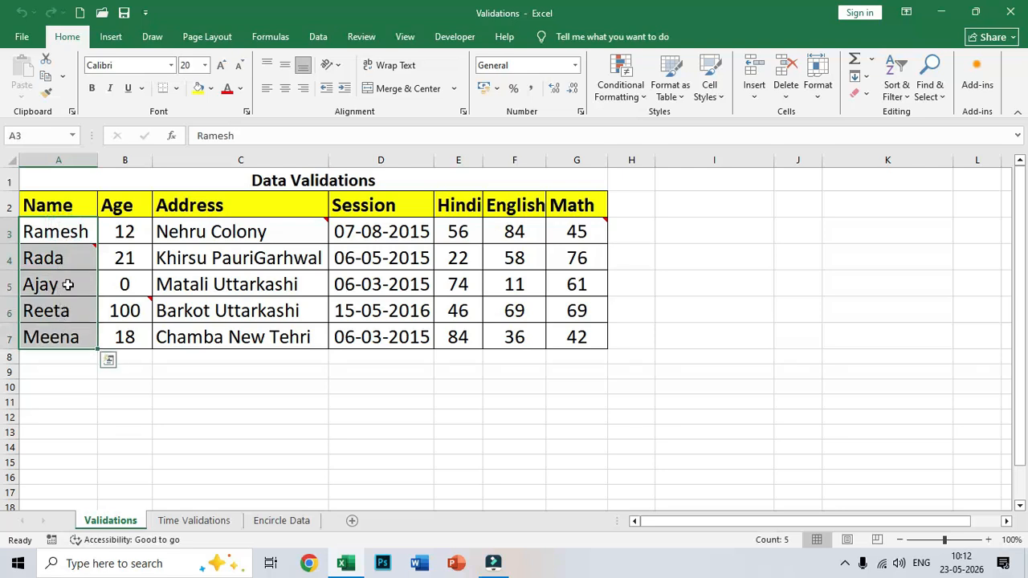
click(318, 36)
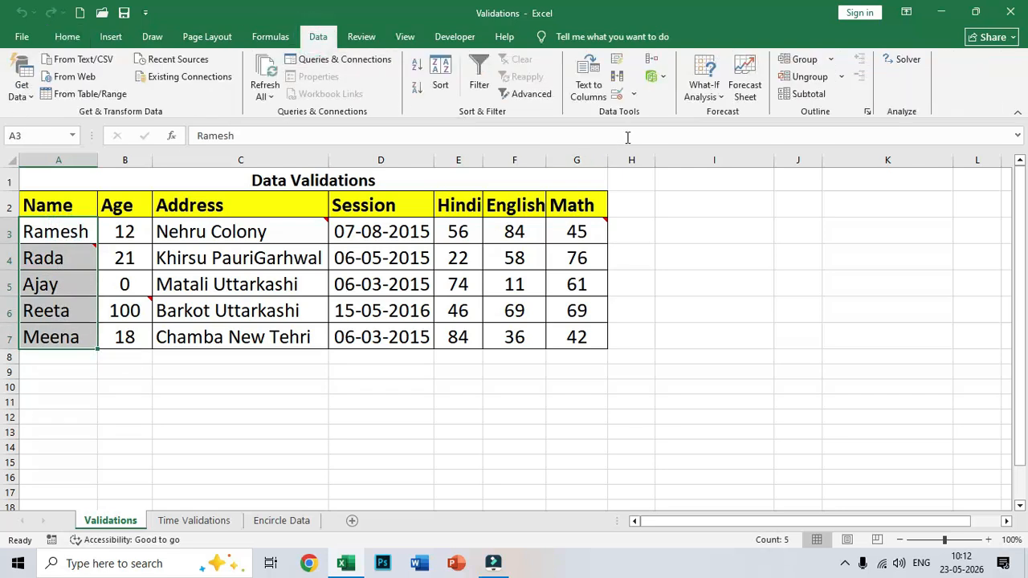
In Data Validation, allow only text length between 2 and 36 for the names
click(633, 95)
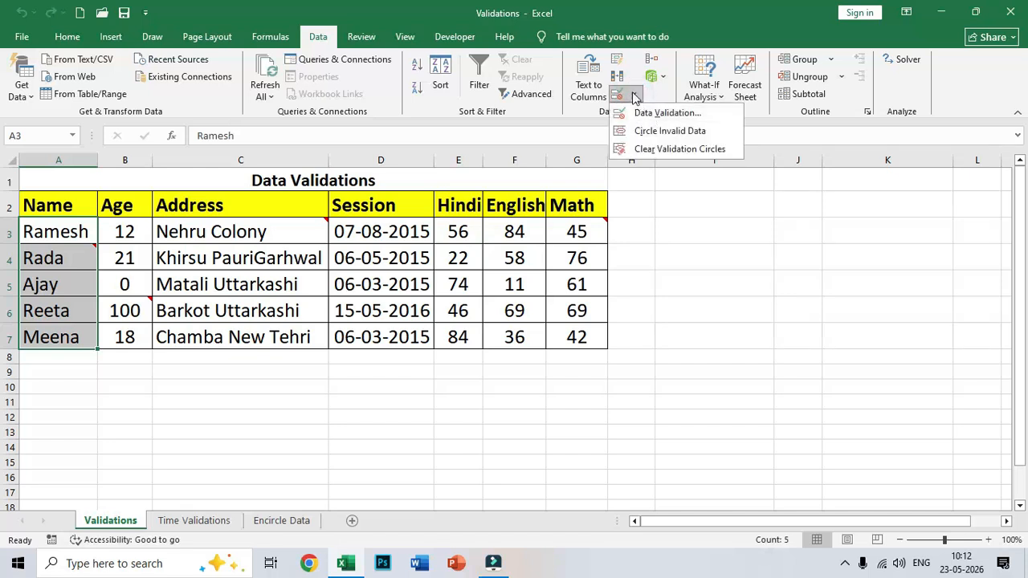
click(634, 94)
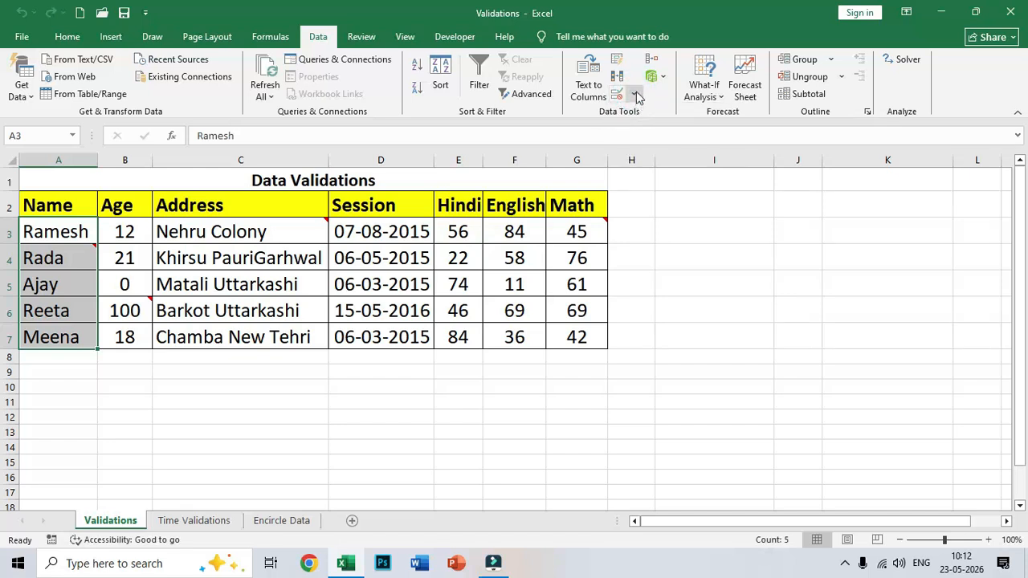
click(636, 95)
click(649, 112)
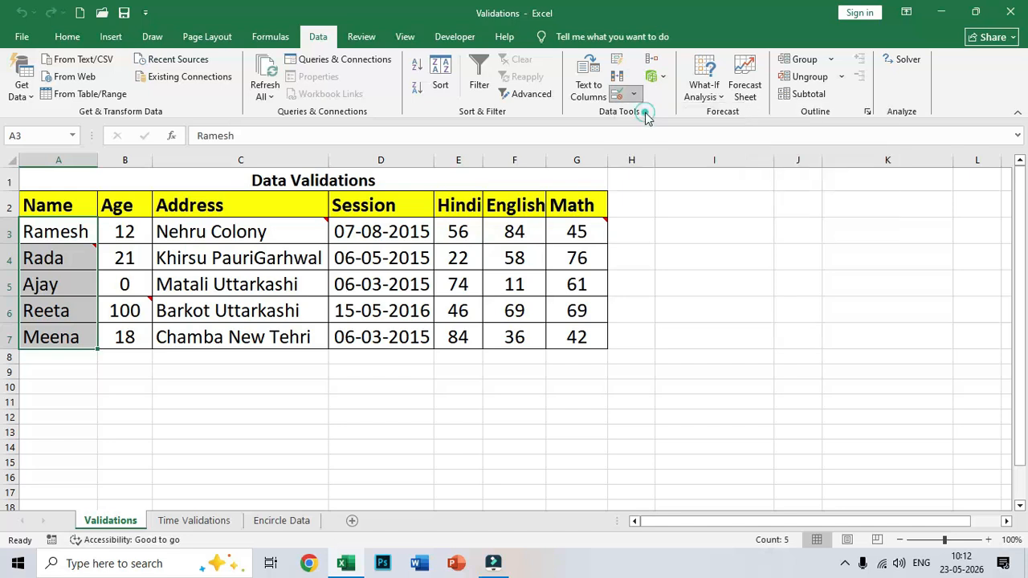
click(681, 150)
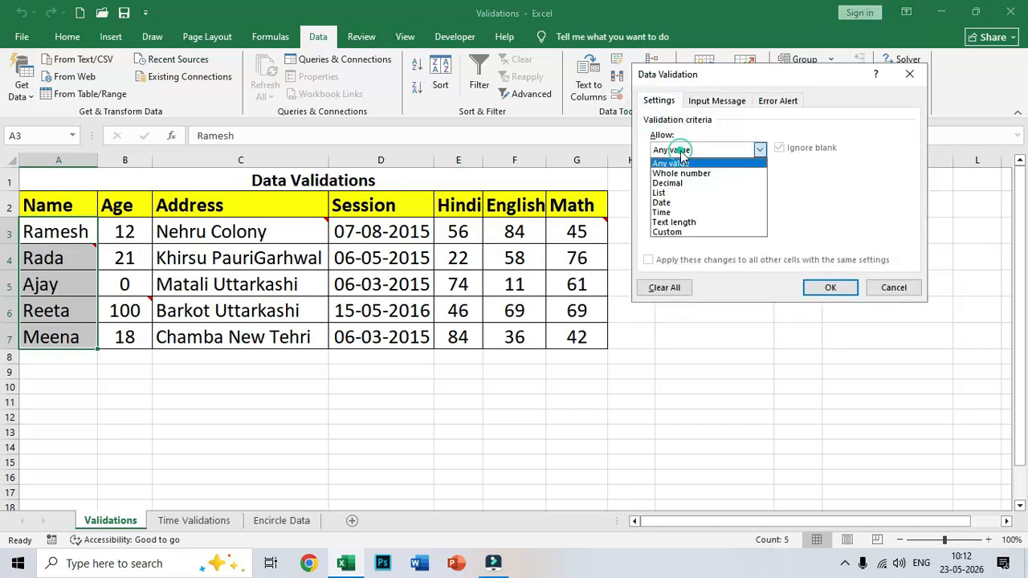
click(674, 222)
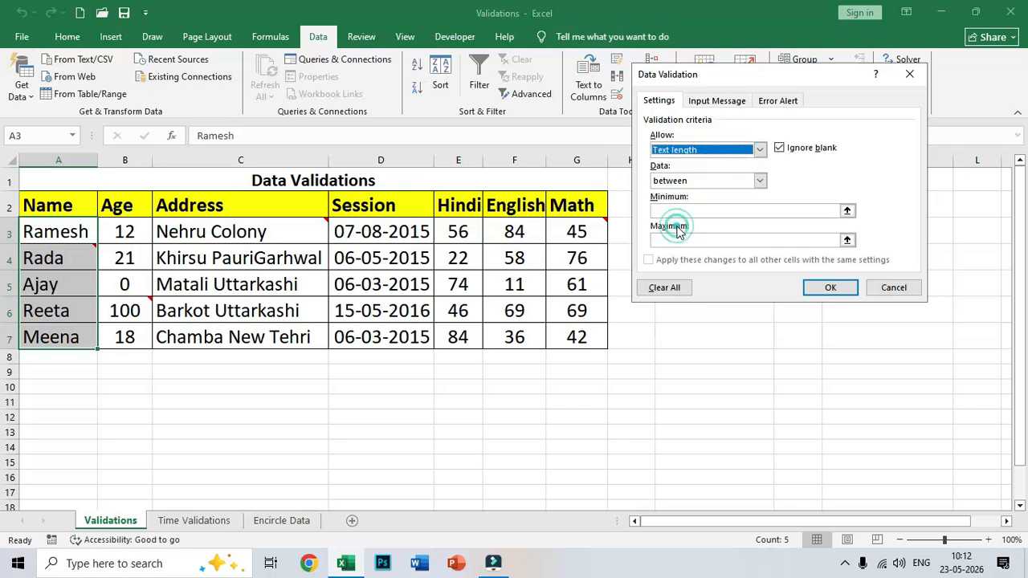
click(667, 209)
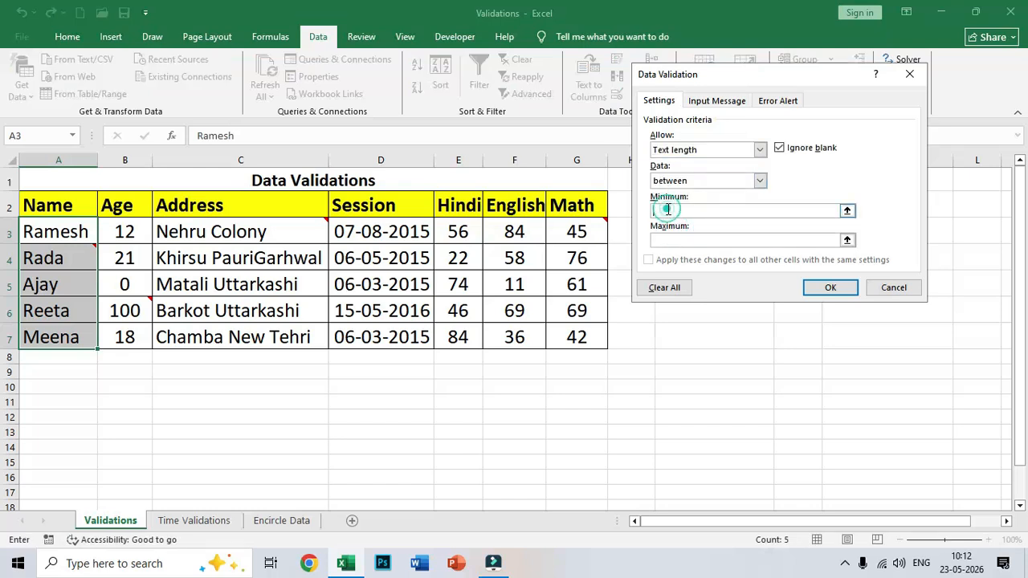
text(2)
click(656, 239)
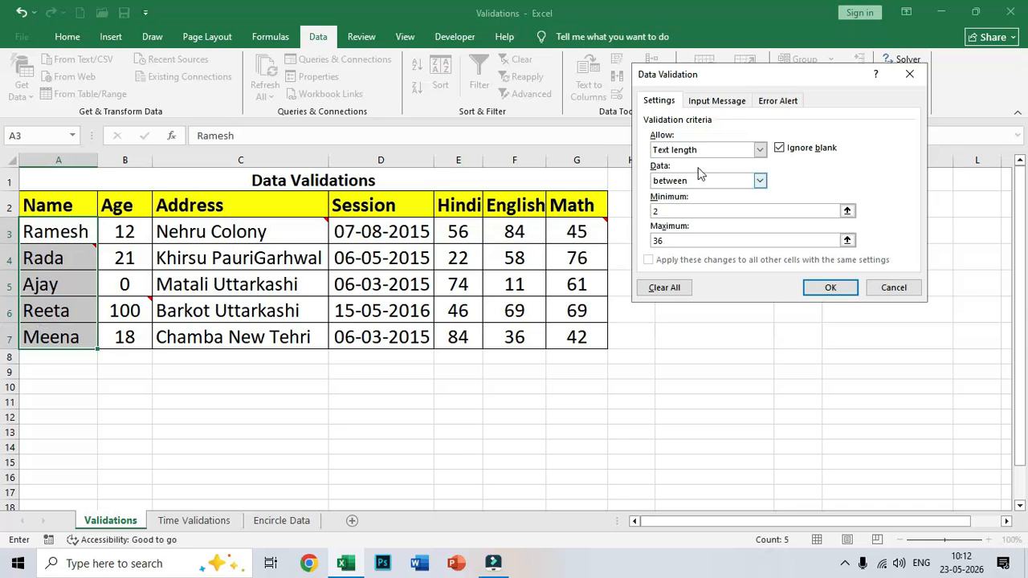
click(664, 211)
click(677, 240)
click(677, 243)
Add a Stop error alert titled 'Error' reading 'Wrong Name Entered' and apply the rule
click(776, 103)
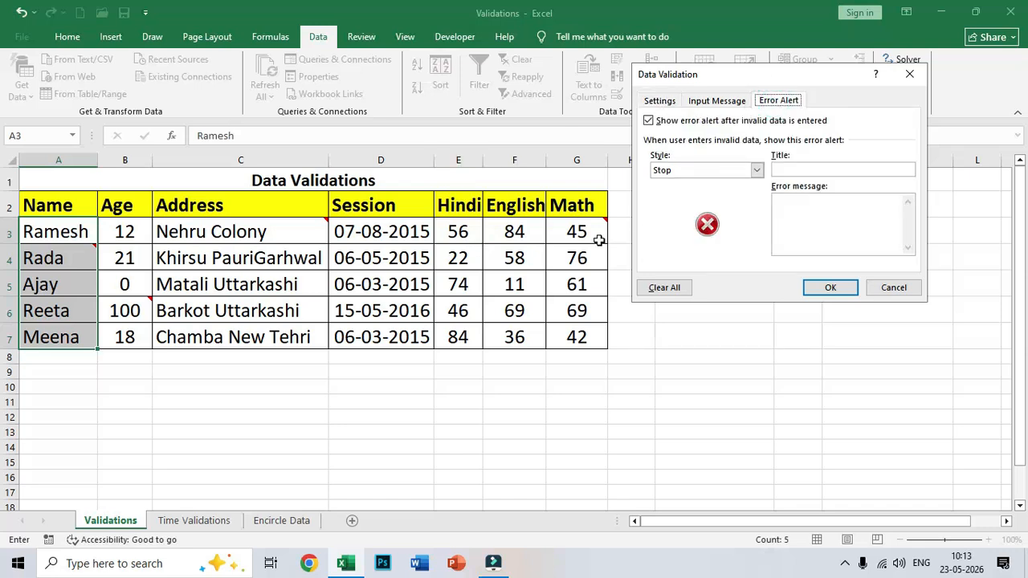
click(673, 172)
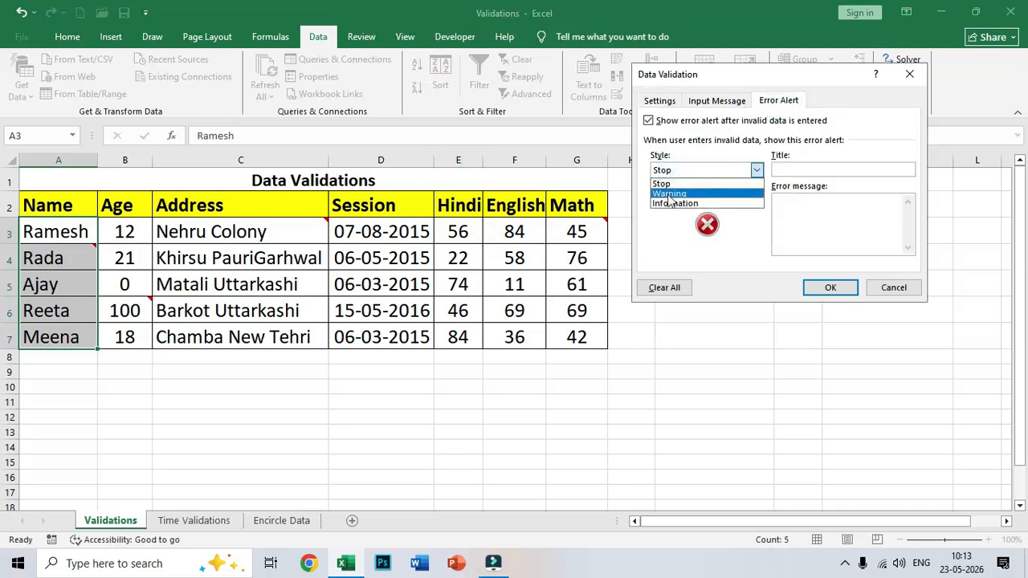
click(661, 184)
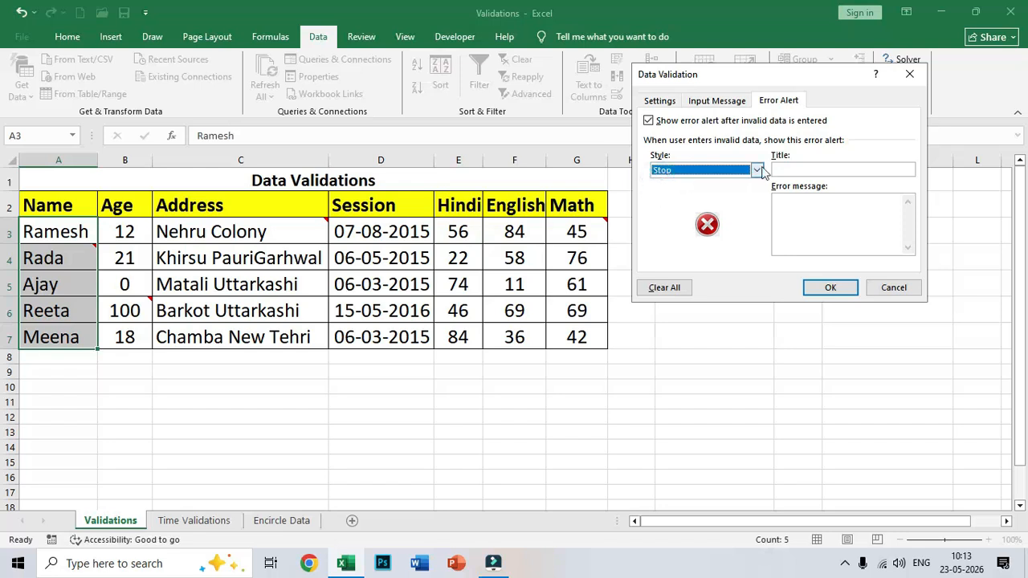
click(799, 172)
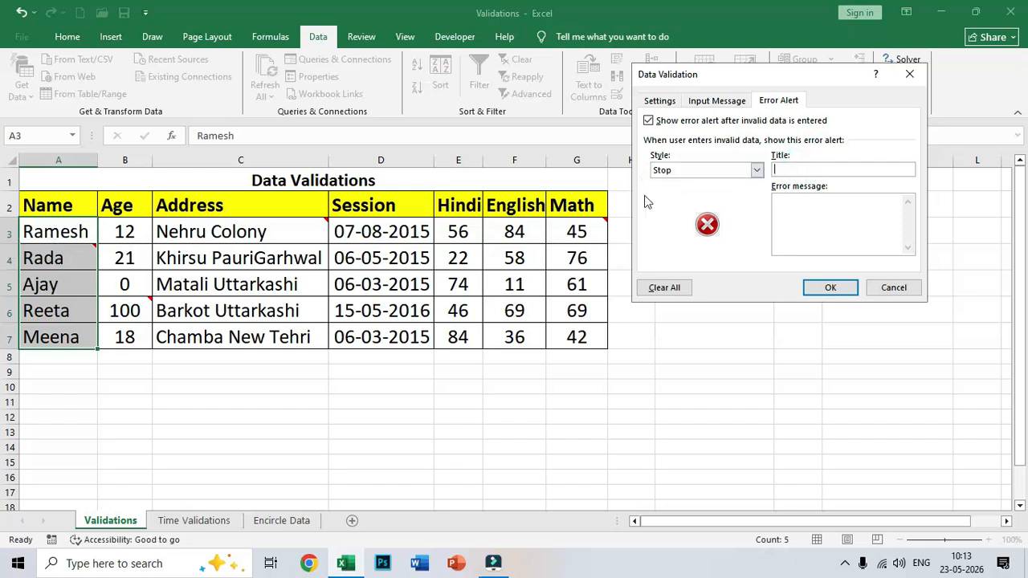
click(653, 102)
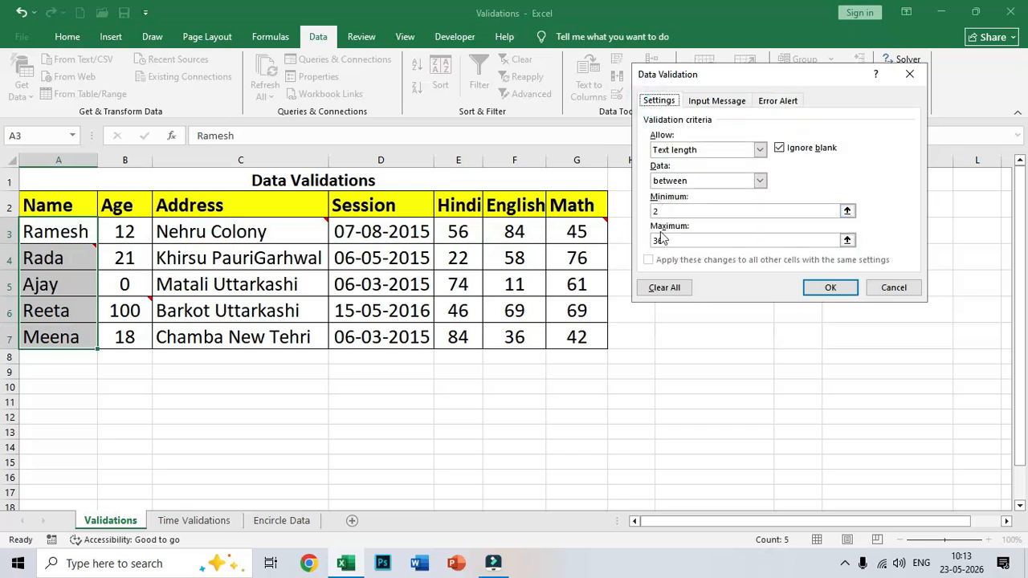
click(775, 102)
click(795, 172)
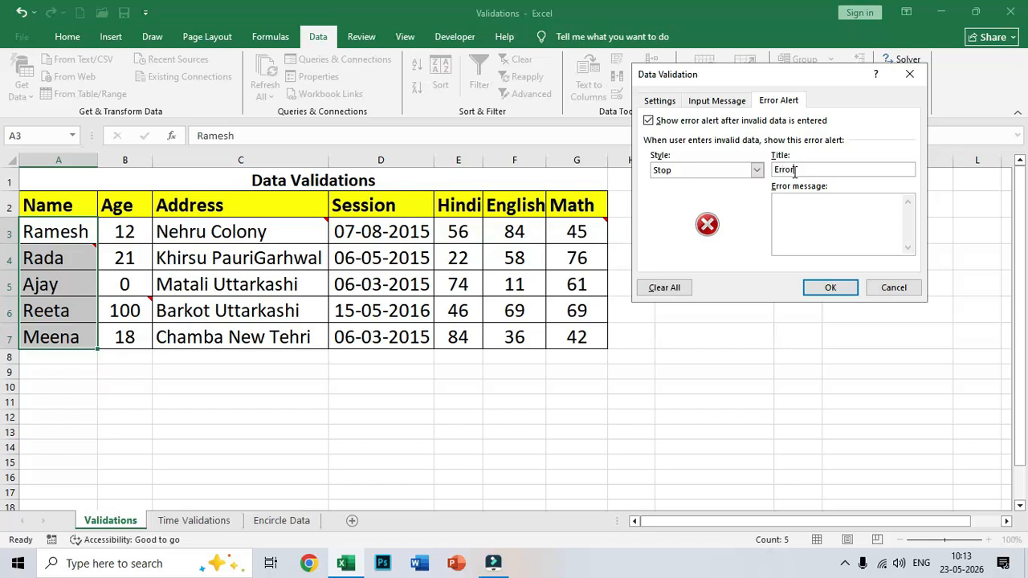
text(Wrong Name Entered)
click(830, 288)
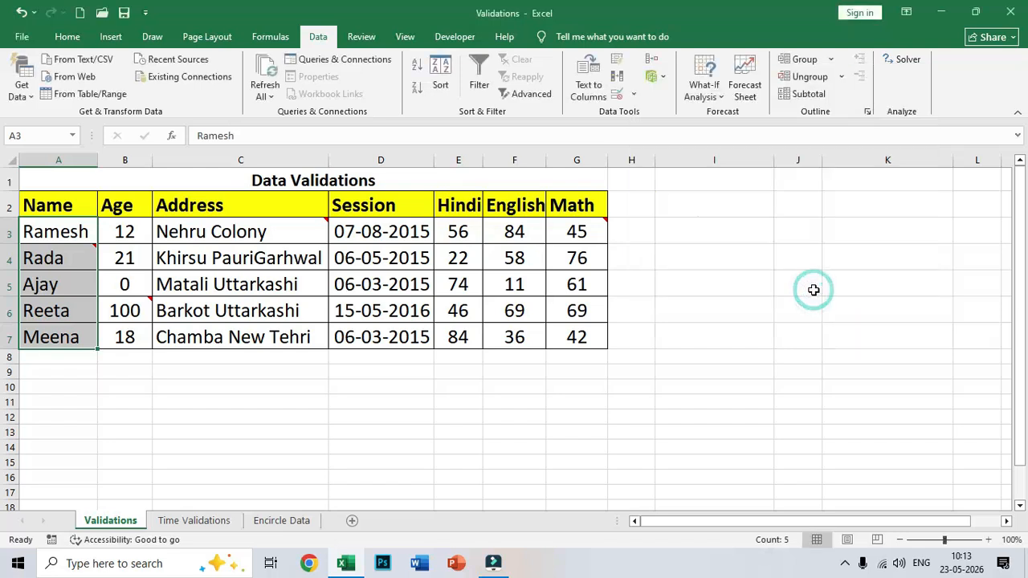
Test the name rule in A3 with a one-letter name, then an overly long string
click(59, 239)
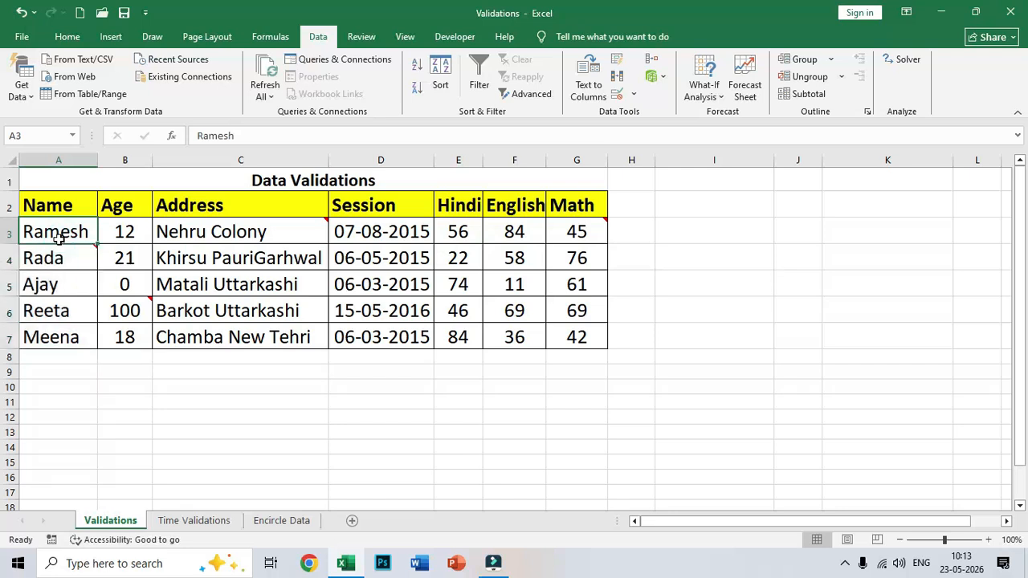
text(a)
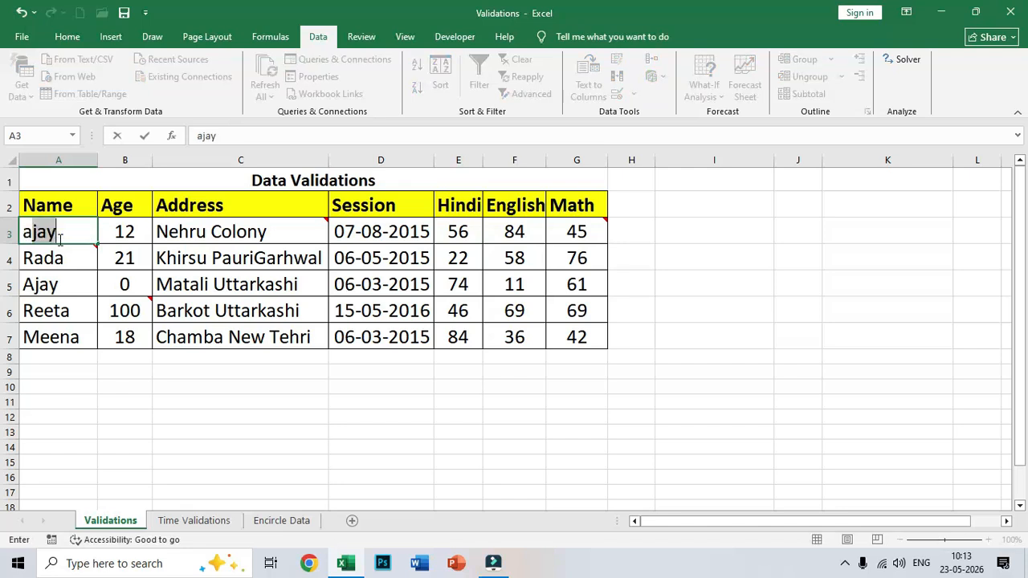
key(Delete)
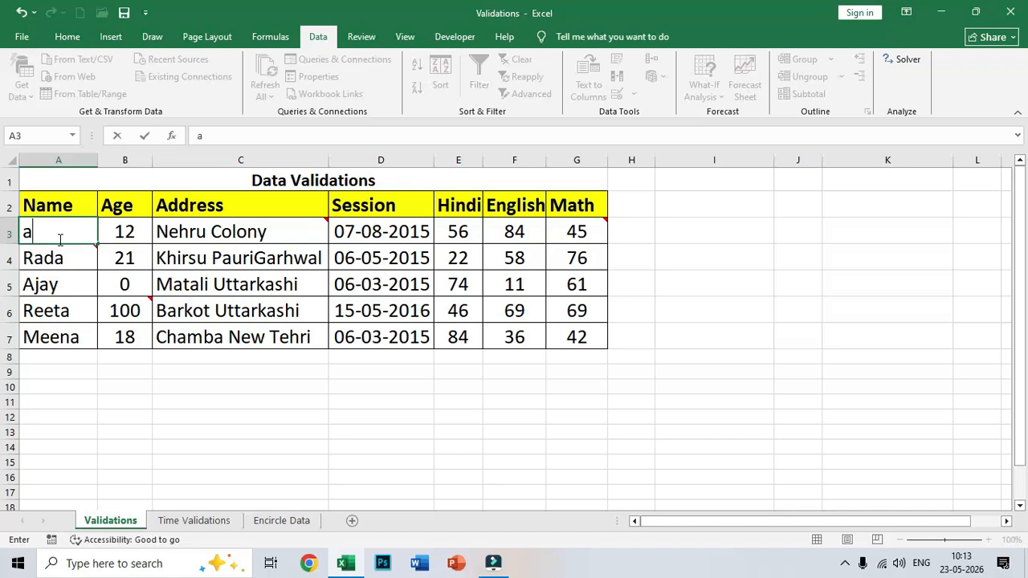
key(Return)
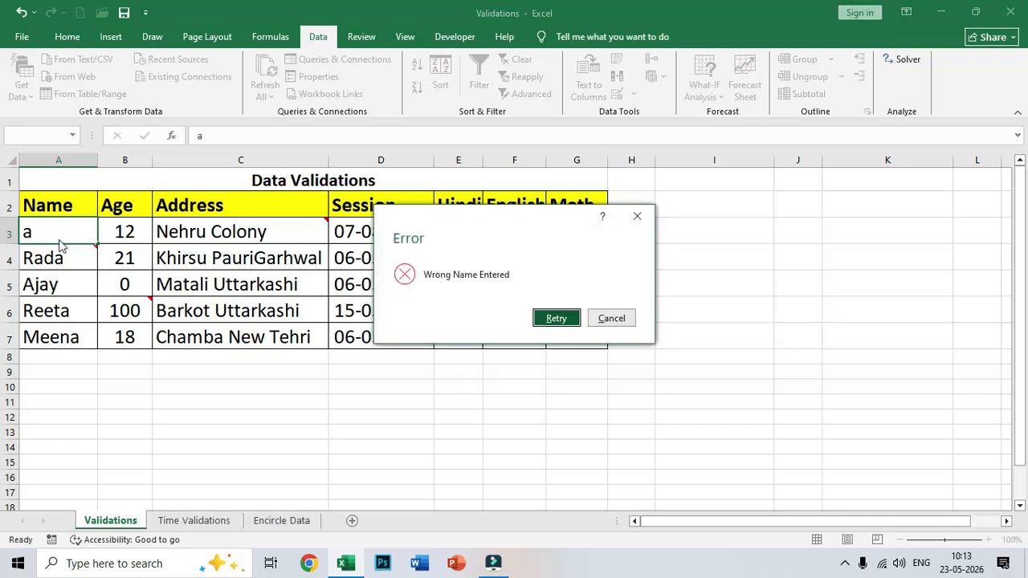
click(567, 320)
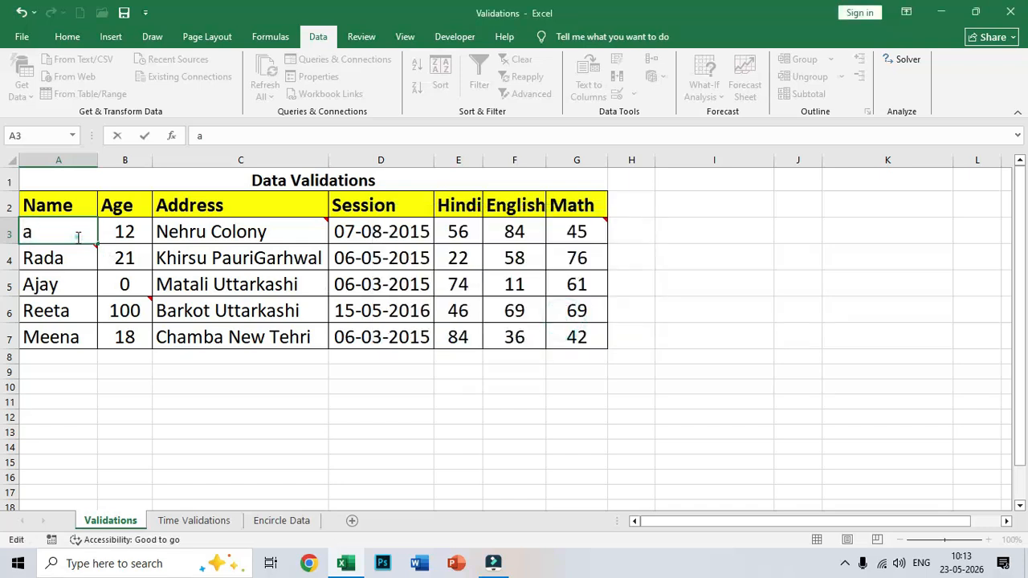
text(ljk fdslkjfdsl fjdskjf lksd)
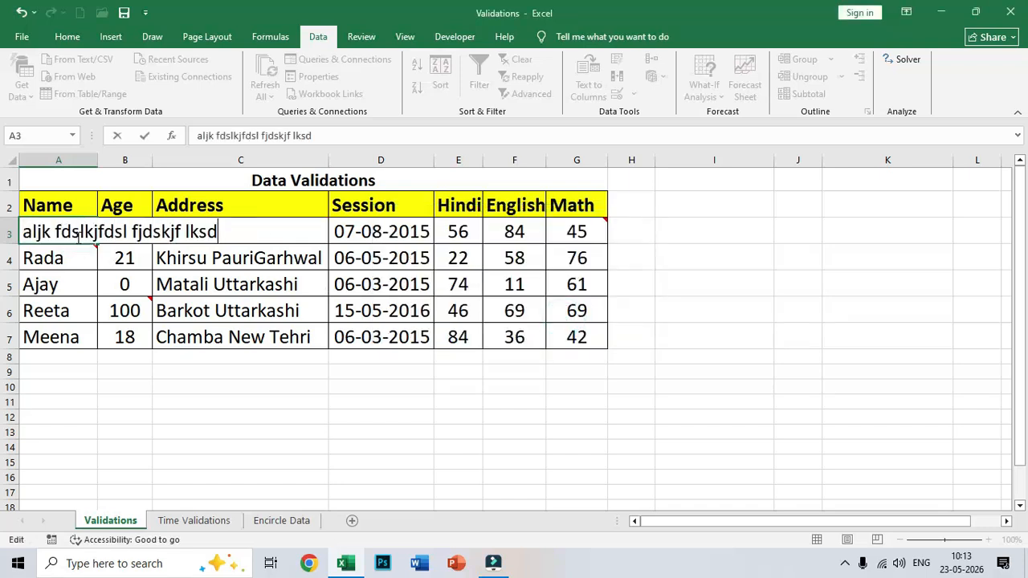
text(j fldksjfl kdsjfldskjflkdj flksdjklf)
key(Return)
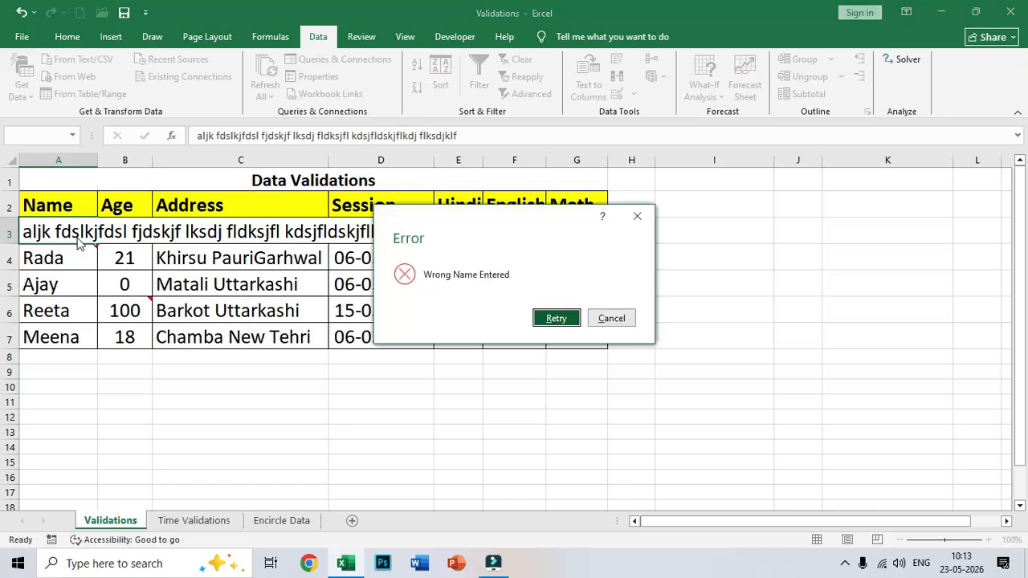
Clear the rejected text, enter 'amir' in A3, and reselect the names A3:A7
click(548, 320)
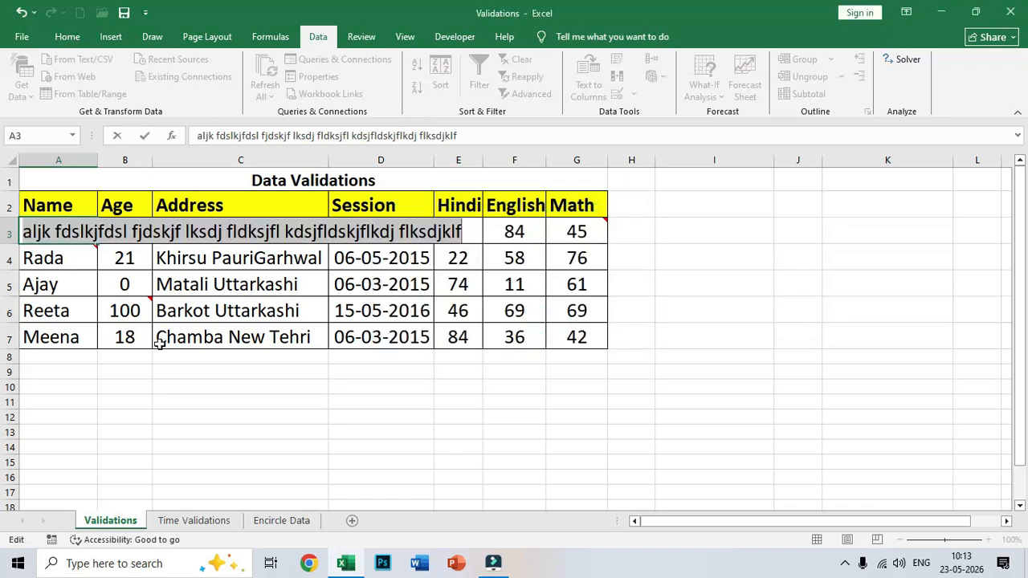
key(BackSpace)
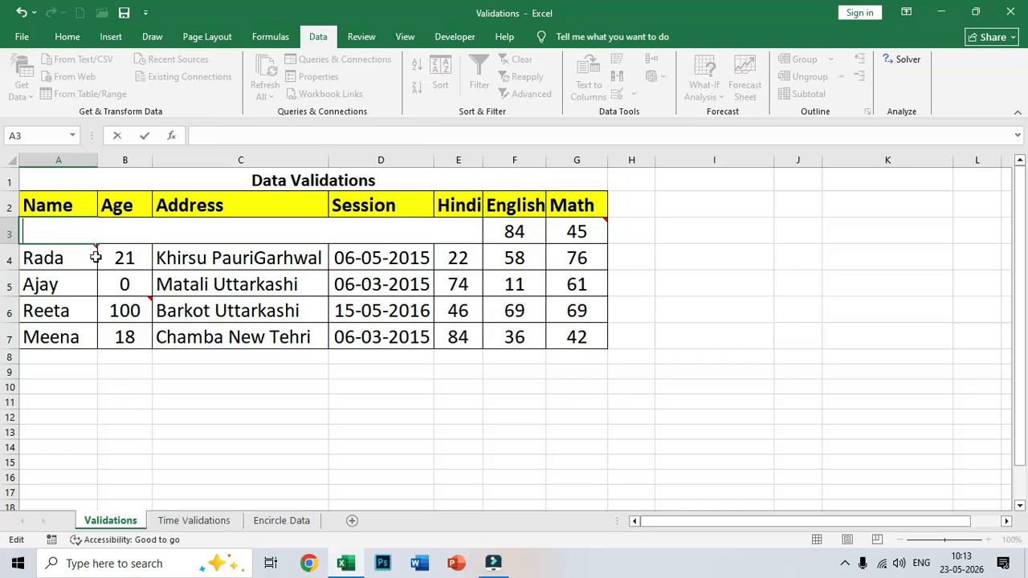
click(58, 291)
click(68, 235)
mouse_move(65, 269)
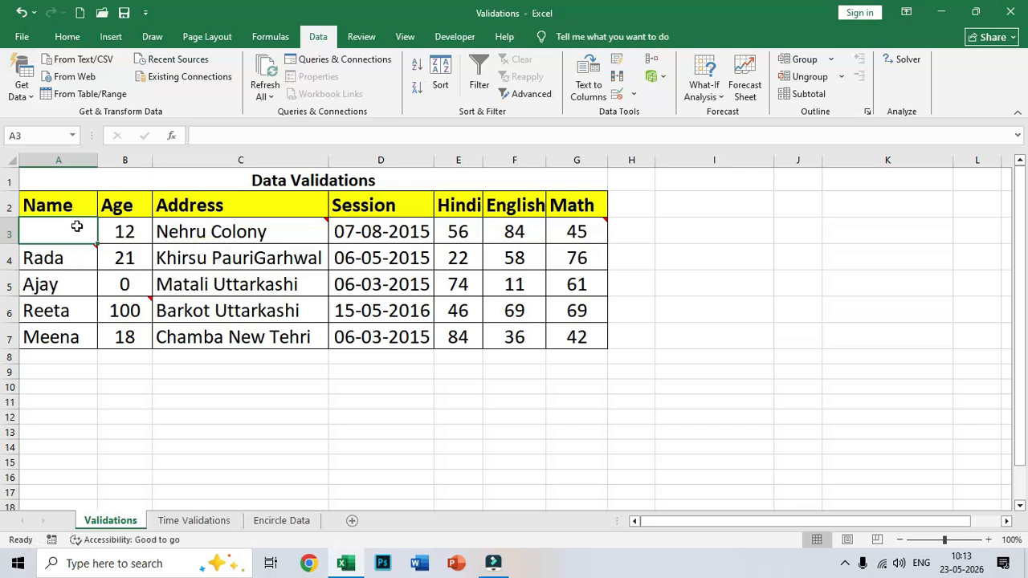
text(amir)
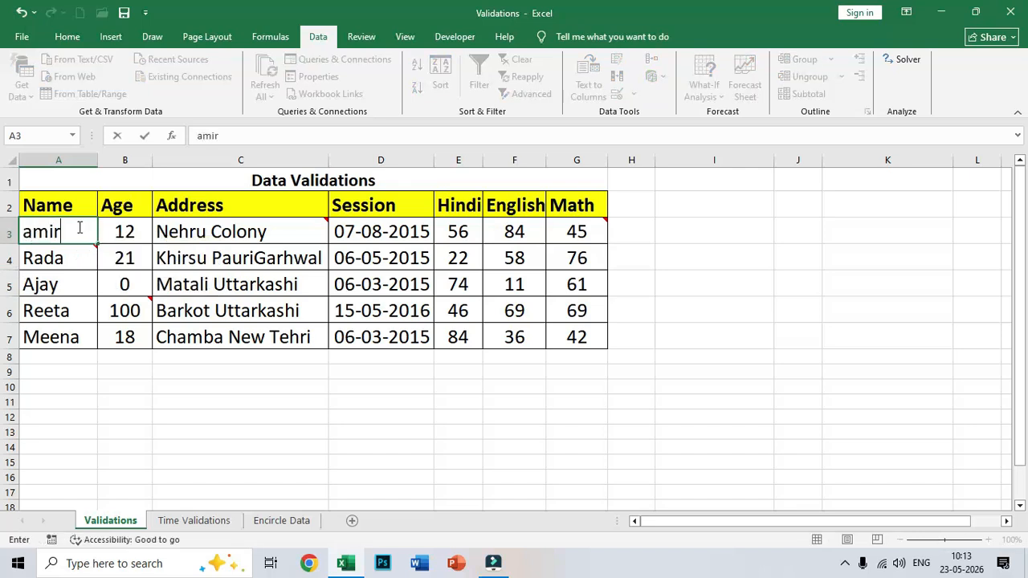
key(Return)
drag(77, 228, 68, 332)
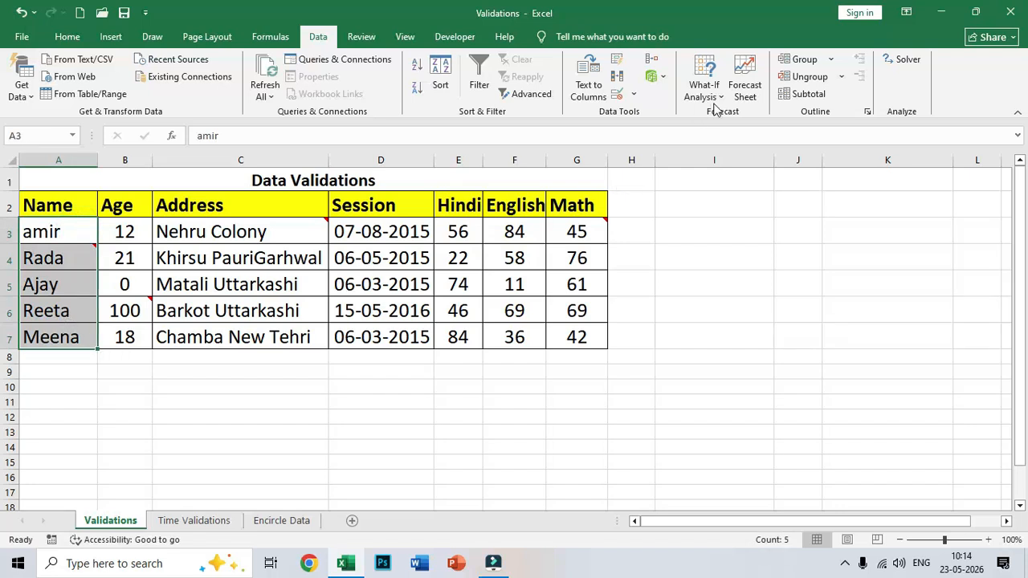
Add input message 'Information' / 'Marks Length Should Be Between 2 to 36 Characters' to the names
click(633, 94)
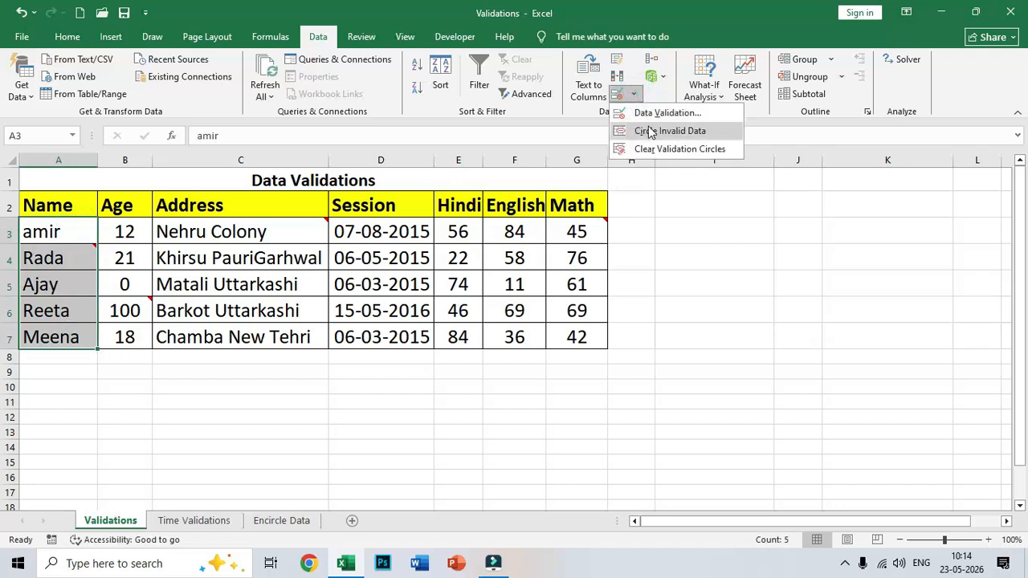
click(649, 113)
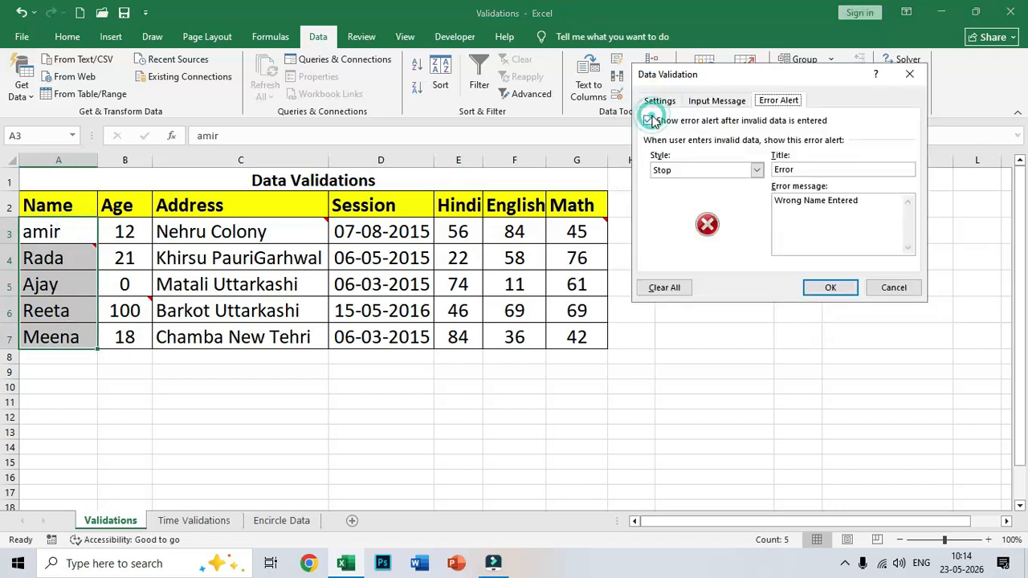
click(726, 103)
click(685, 171)
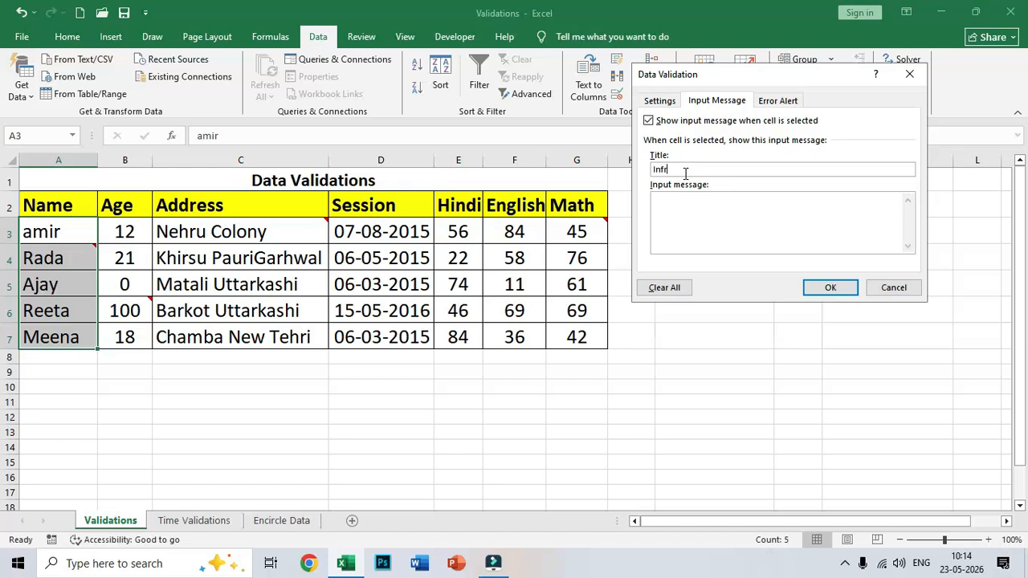
text(Information)
key(Tab)
text(Wrong)
key(BackSpace)
key(BackSpace)
key(BackSpace)
key(BackSpace)
key(BackSpace)
key(BackSpace)
key(BackSpace)
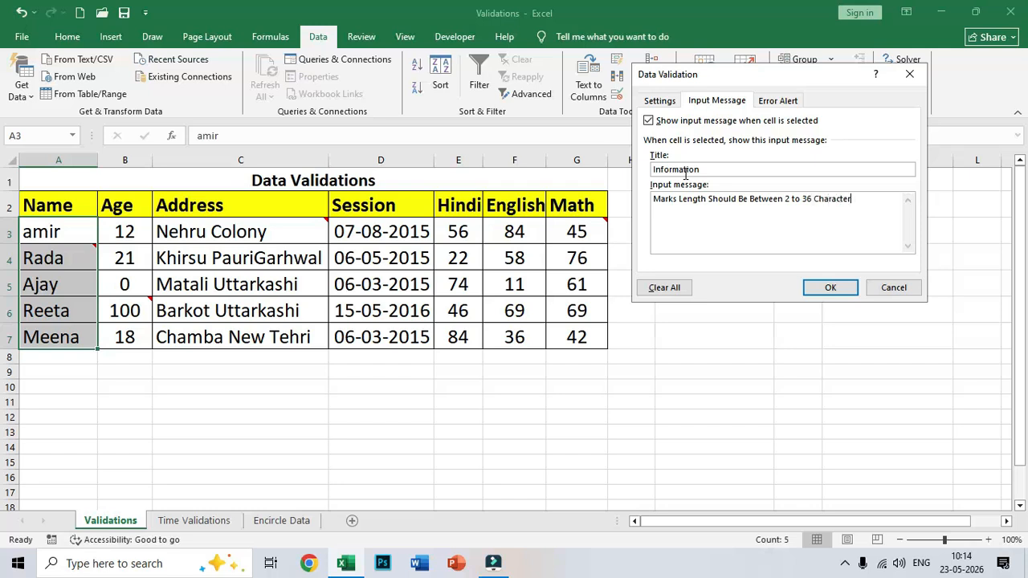
click(823, 286)
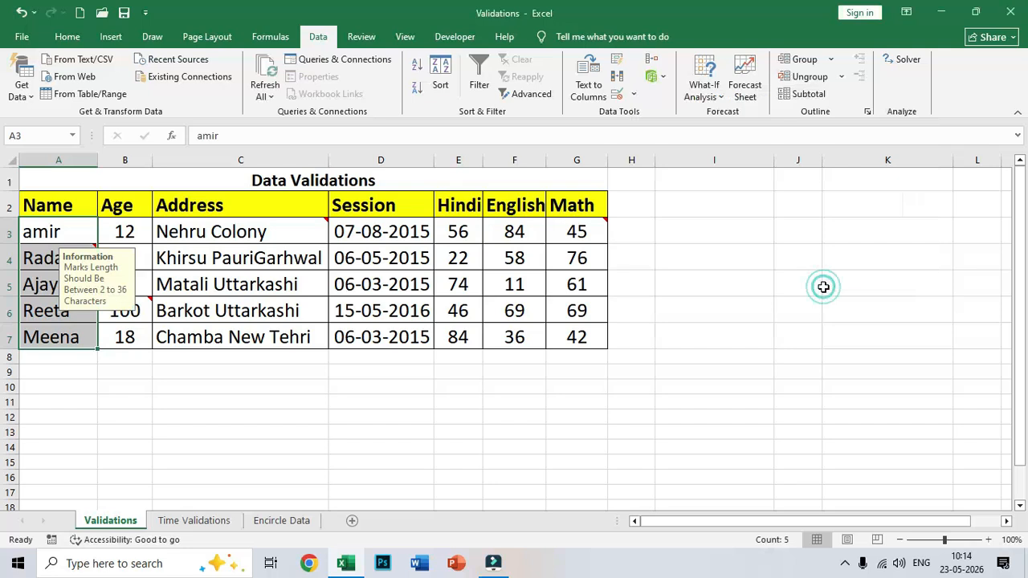
click(43, 224)
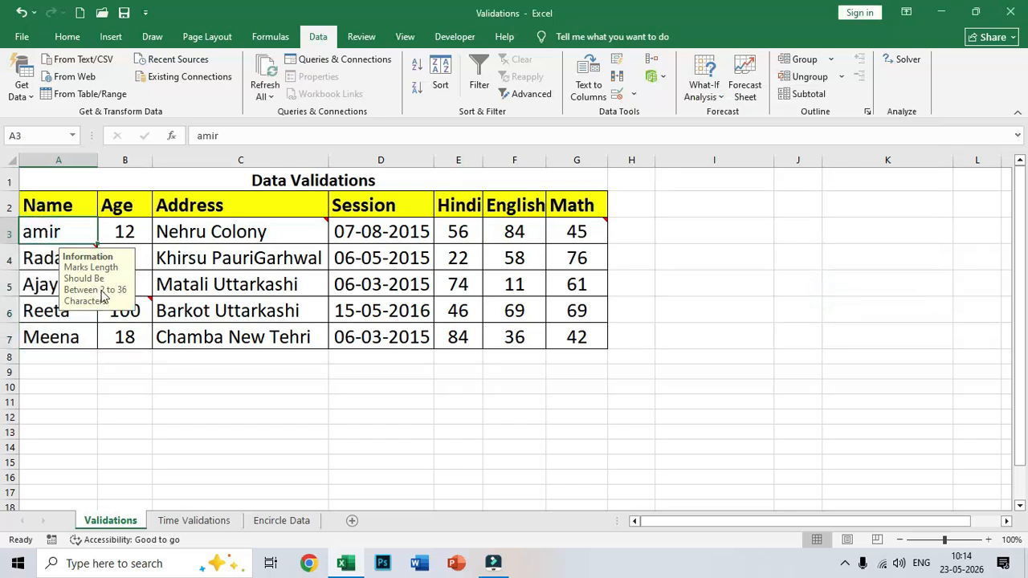
click(50, 259)
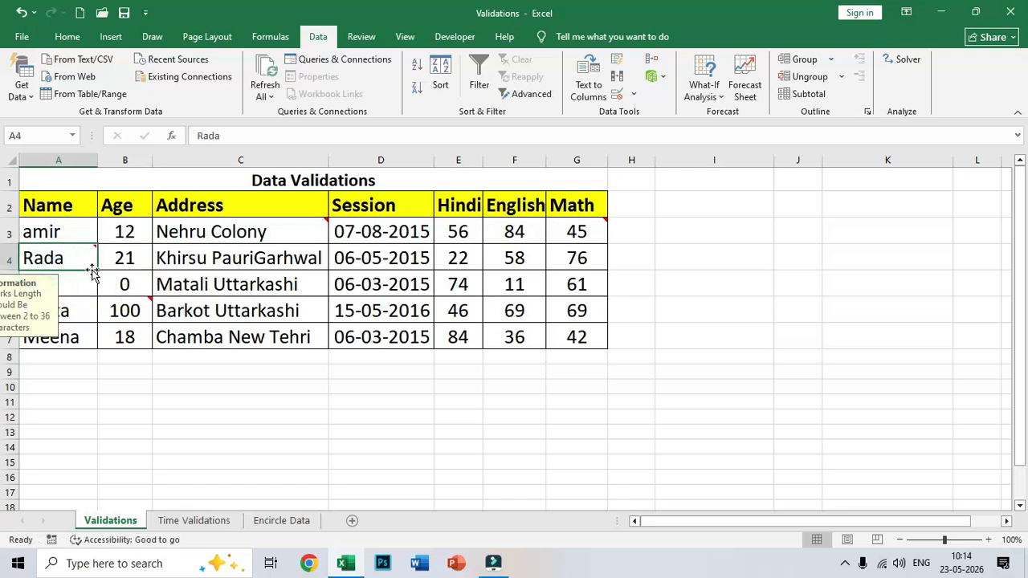
text(reeta)
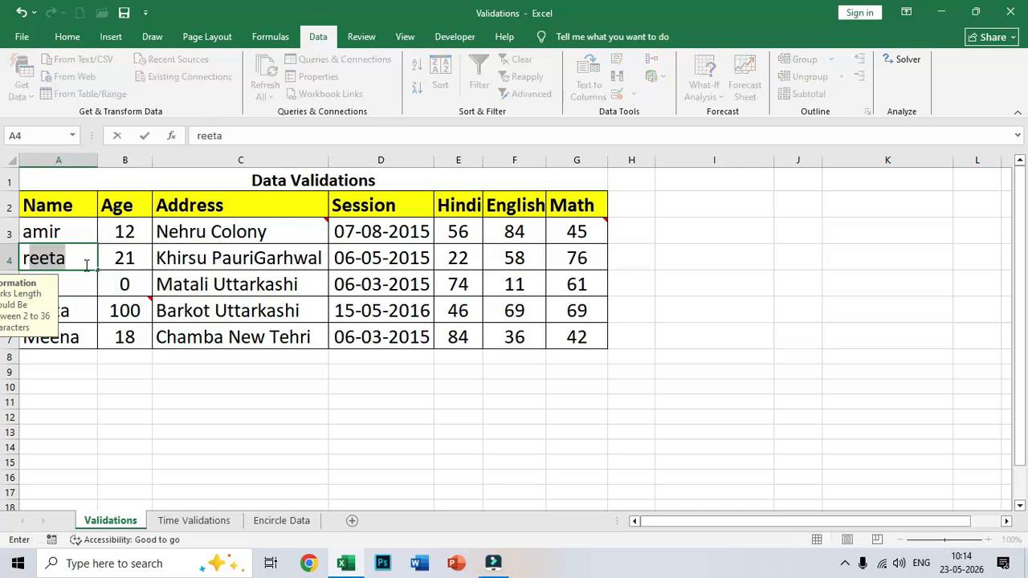
key(BackSpace)
key(Return)
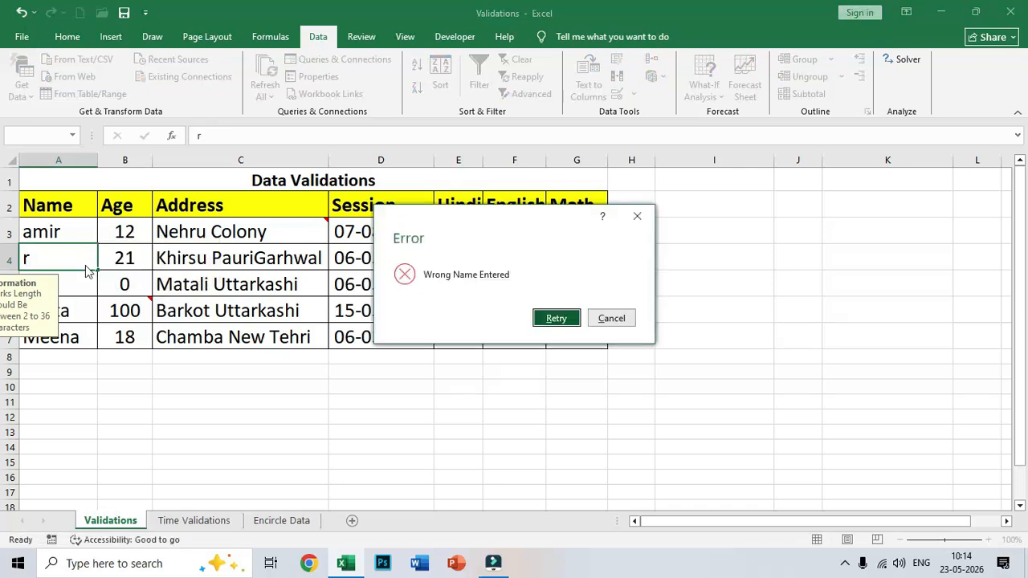
click(571, 319)
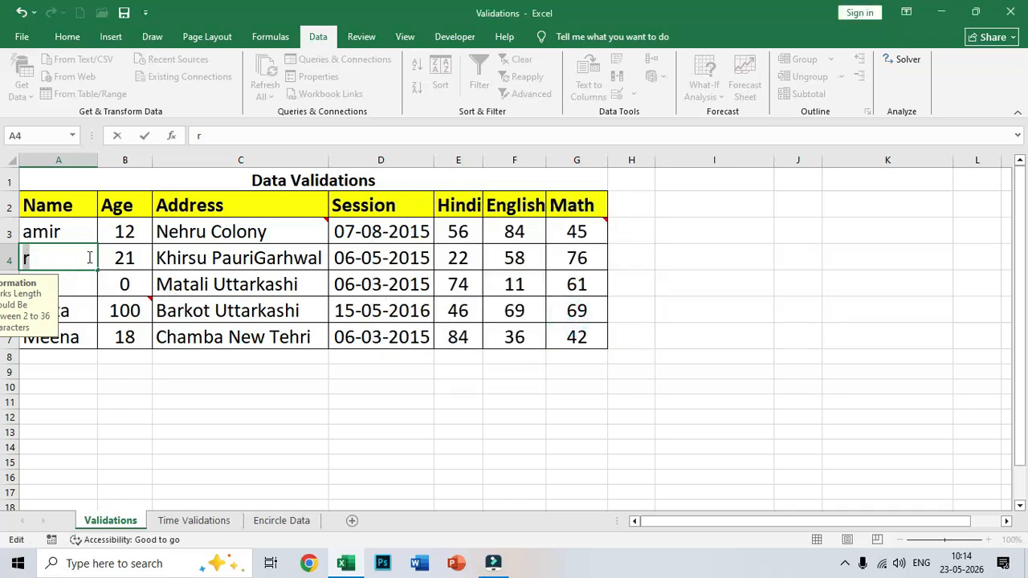
key(Escape)
click(88, 283)
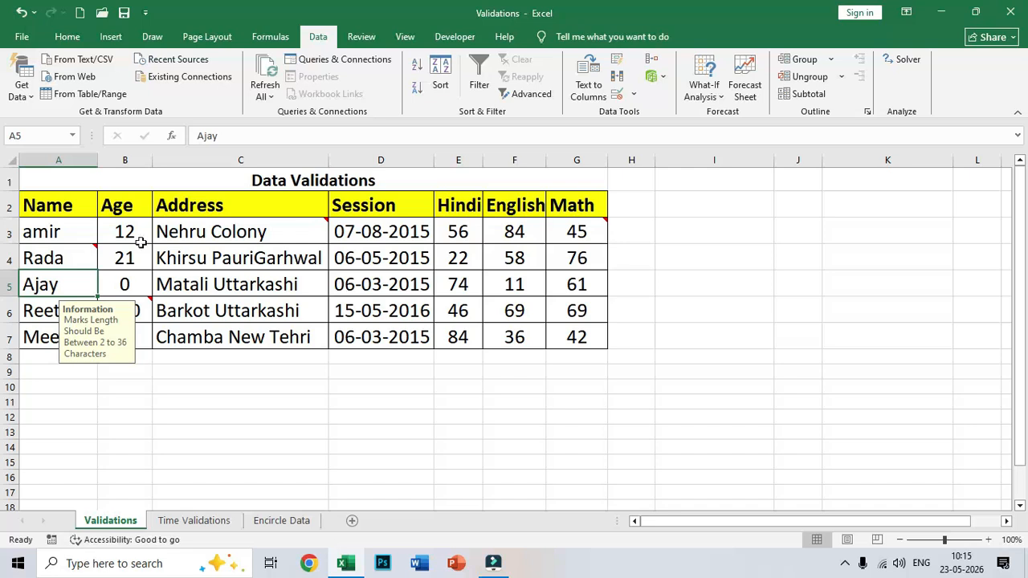
drag(111, 228, 115, 337)
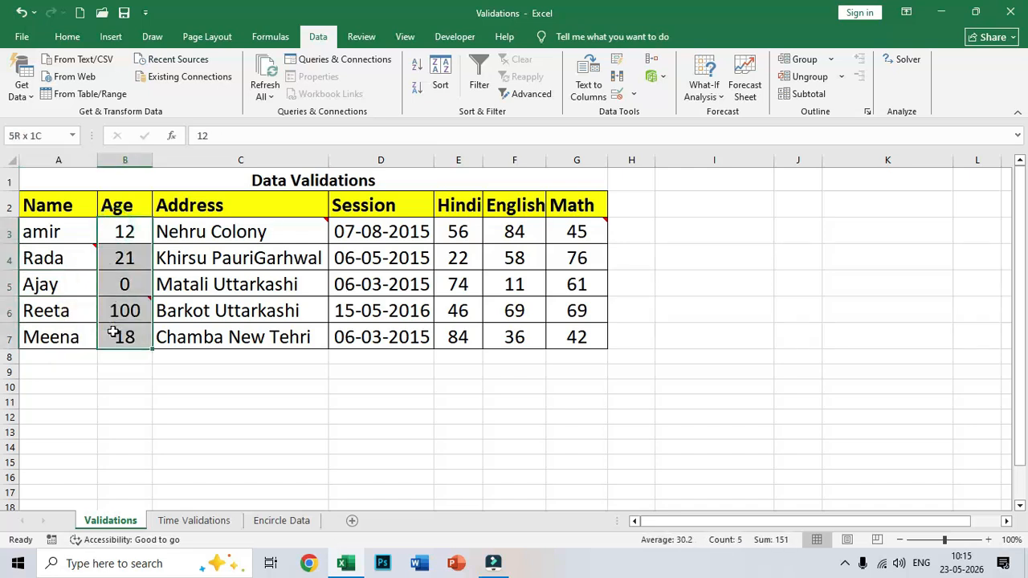
Set the Age validation to whole numbers between minimum 5 and maximum 15
click(633, 94)
click(640, 110)
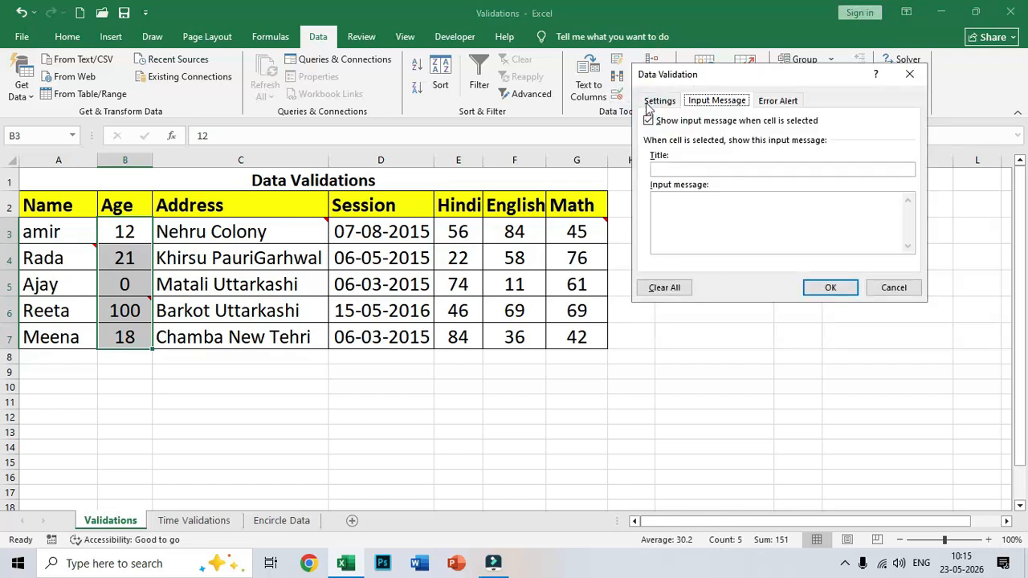
click(655, 101)
click(665, 152)
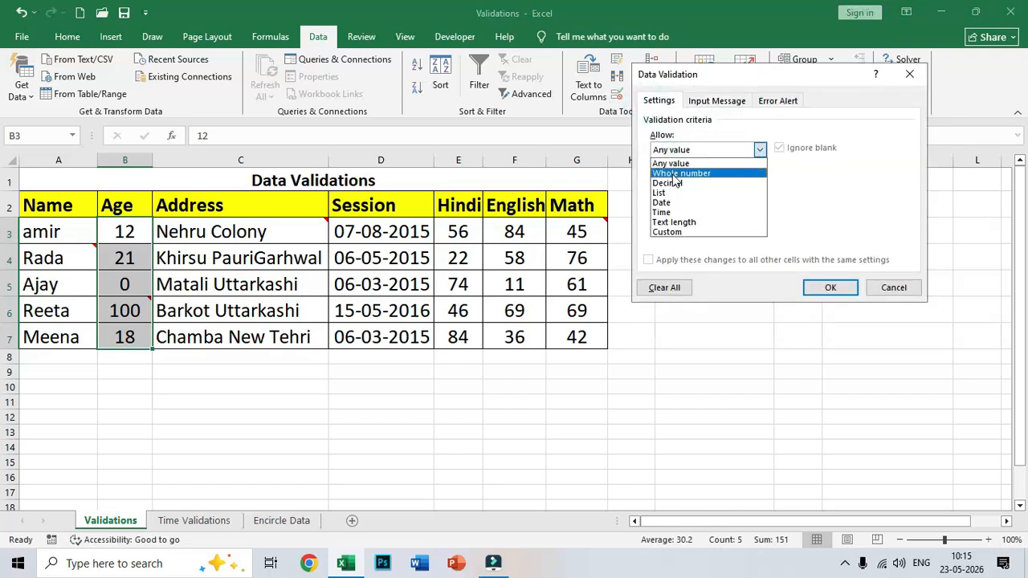
click(674, 174)
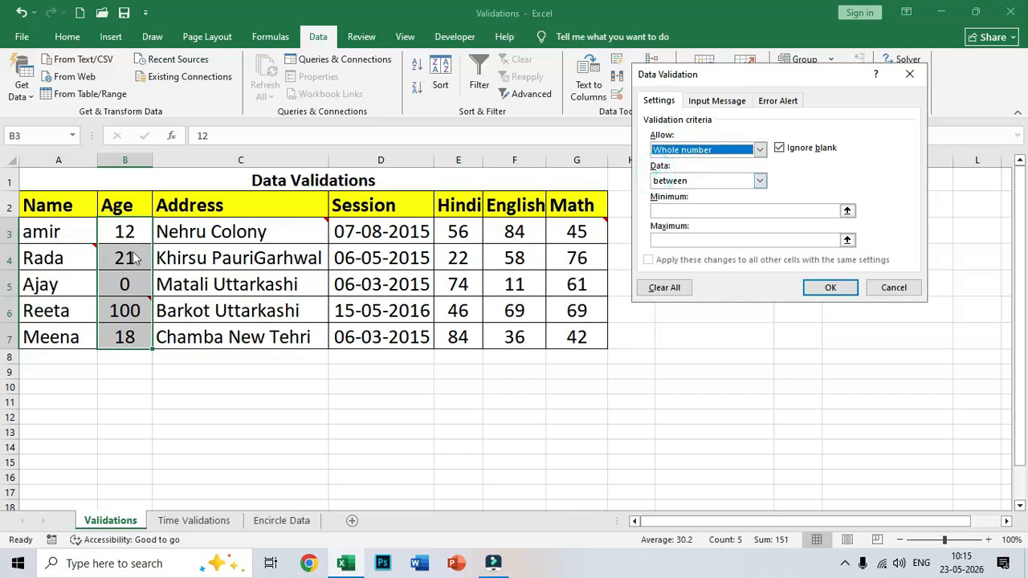
click(661, 183)
click(669, 195)
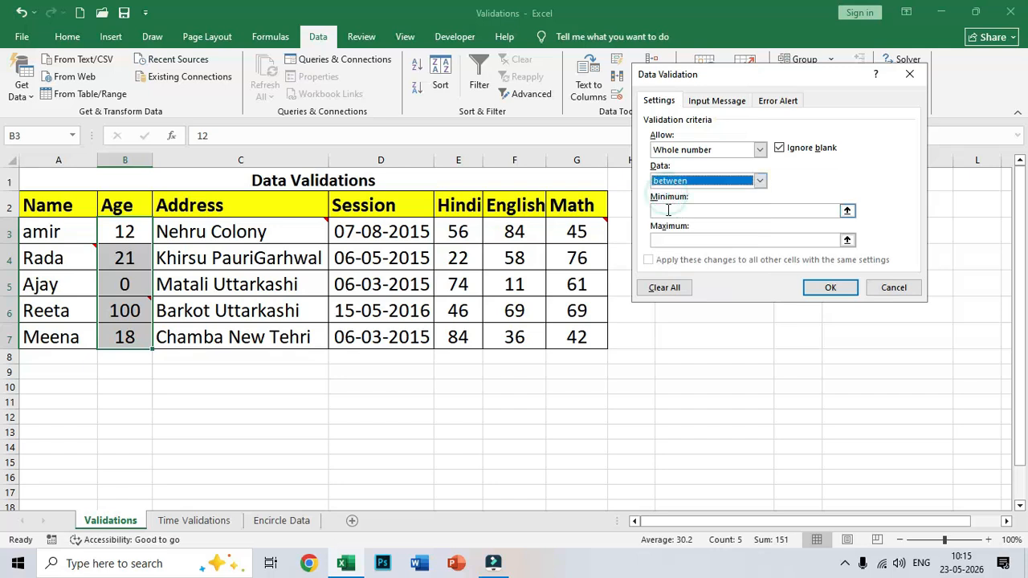
click(667, 211)
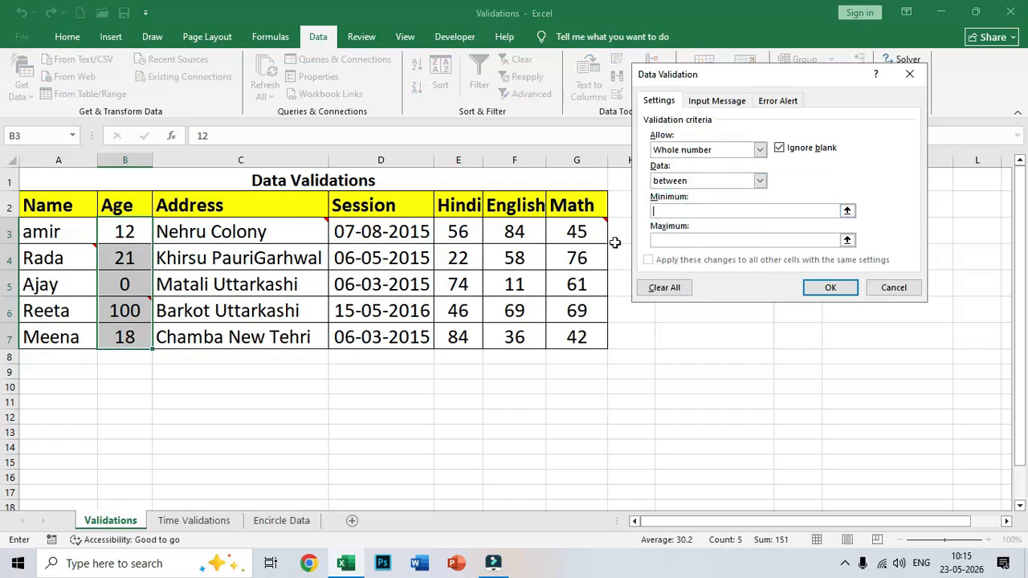
text(5)
click(697, 241)
double_click(666, 211)
click(678, 238)
click(696, 212)
drag(667, 211, 643, 216)
click(678, 241)
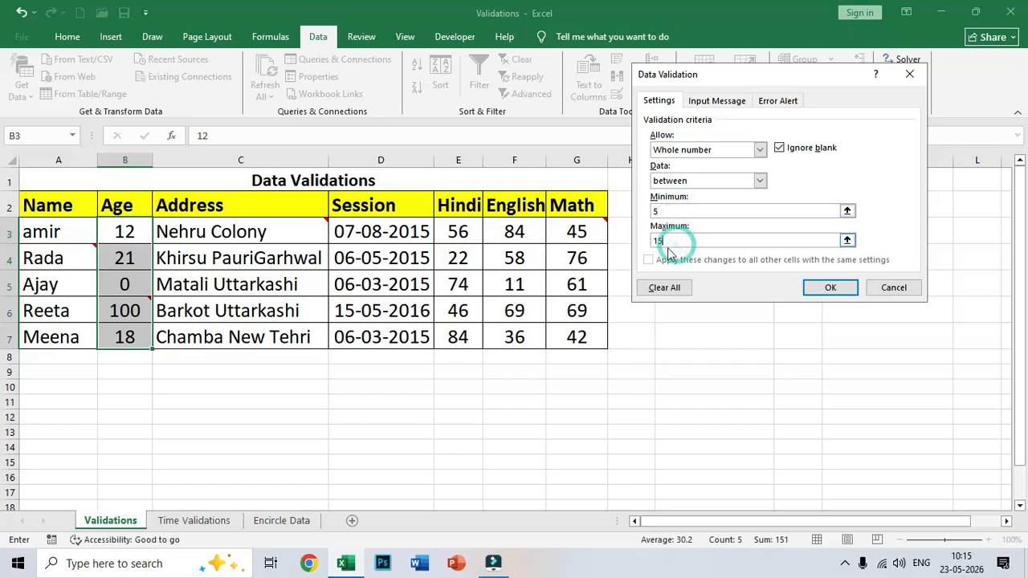
Give the age rule a Warning alert titled 'Warning' saying 'Student Age is wrong', and apply it
click(759, 102)
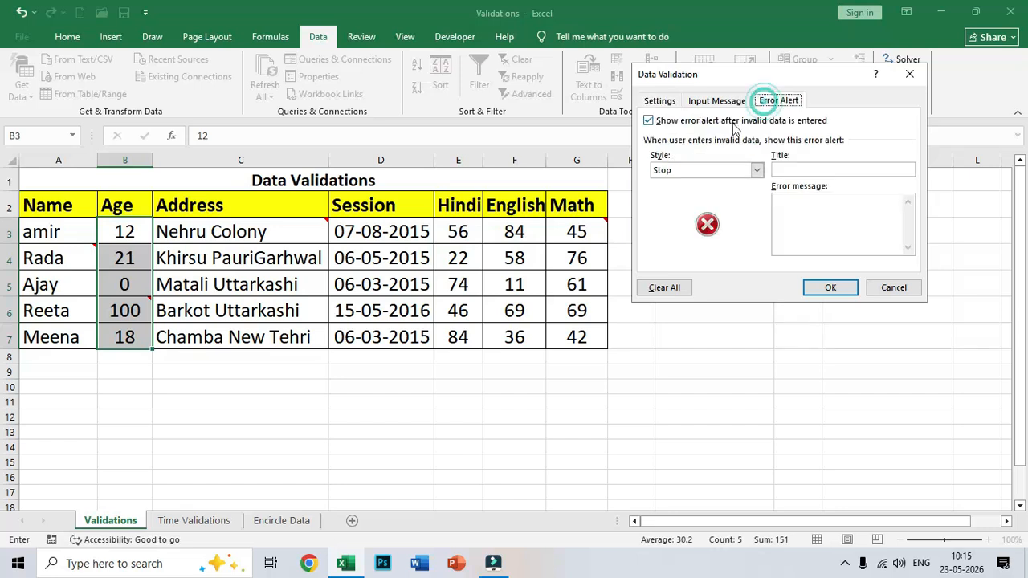
click(822, 166)
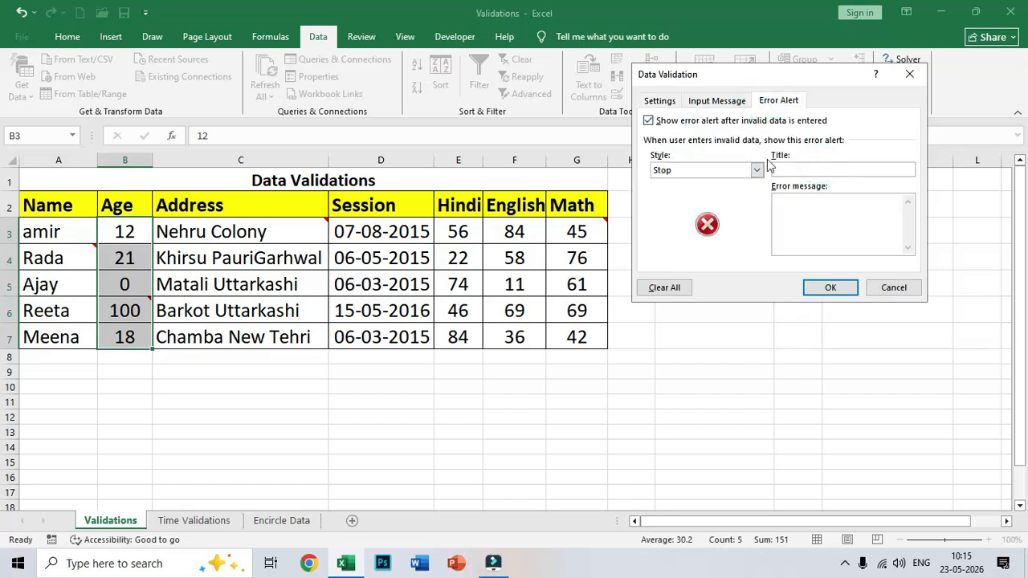
click(756, 169)
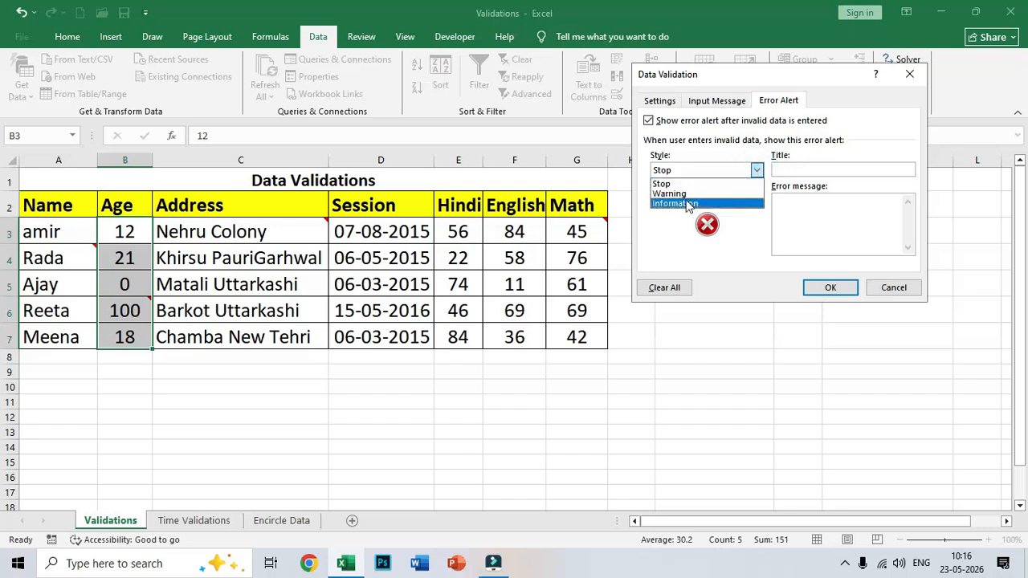
click(679, 193)
click(785, 170)
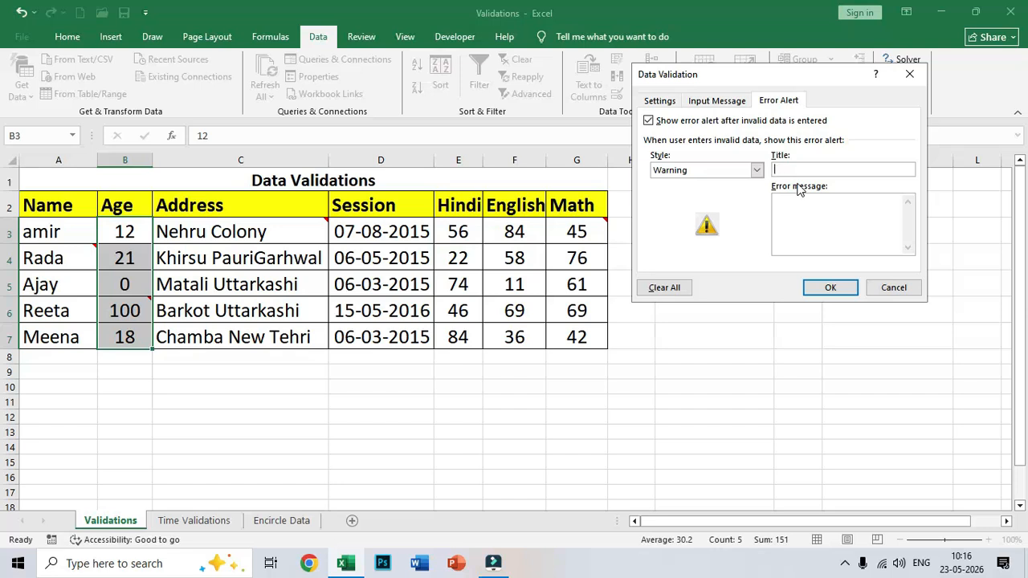
text(Warning)
text(ent Age is)
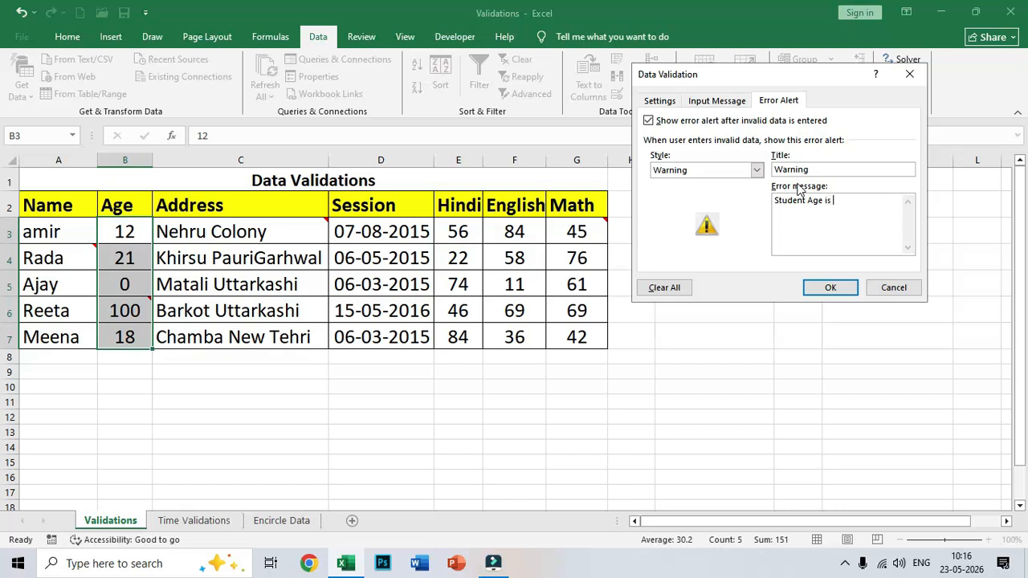
text( wrong)
click(815, 290)
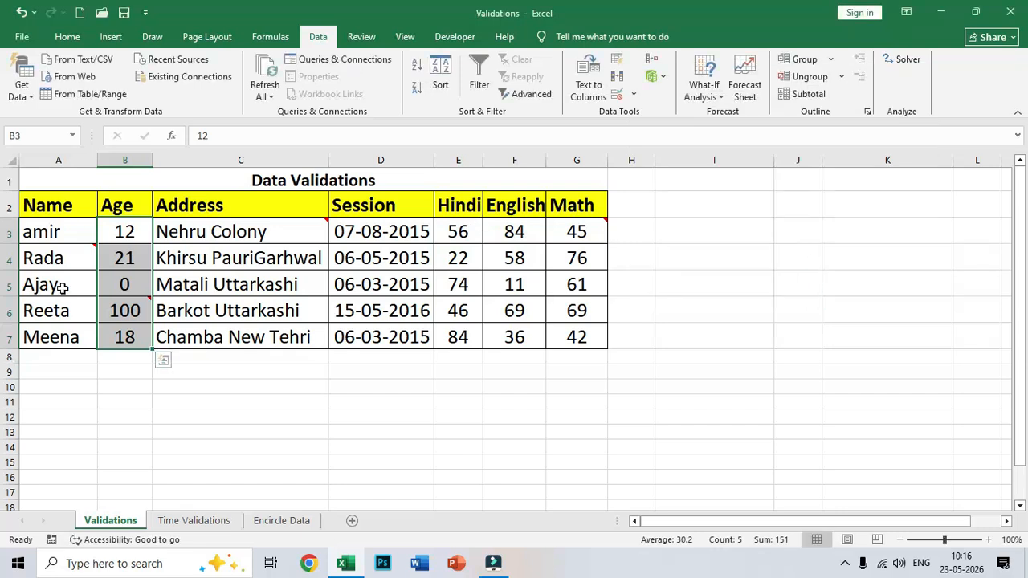
Test amir's age with 4 and 16, declining the warnings, then enter 15
click(128, 231)
text(4)
key(Return)
key(Return)
text(16)
key(Return)
key(Return)
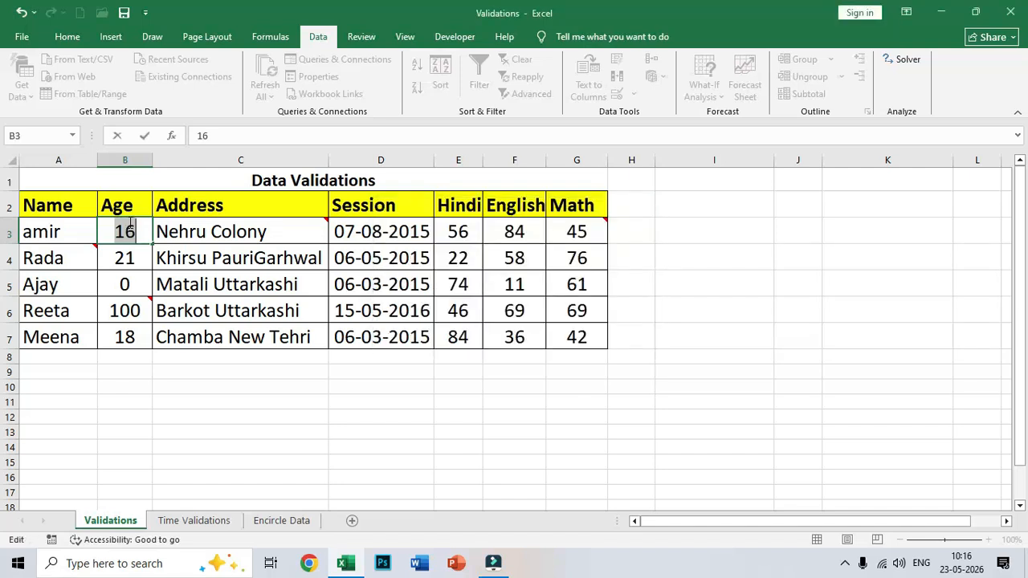
text(15)
key(Return)
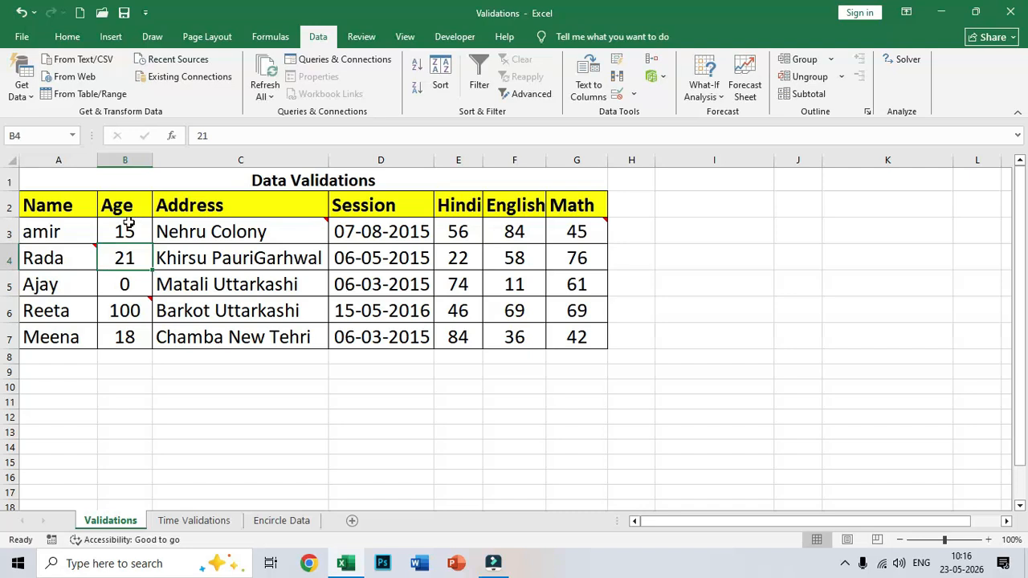
Select the student table's columns, then switch to the Time Validations sheet
drag(56, 211, 46, 334)
drag(119, 210, 111, 337)
drag(200, 208, 198, 333)
drag(355, 210, 361, 336)
drag(465, 213, 569, 353)
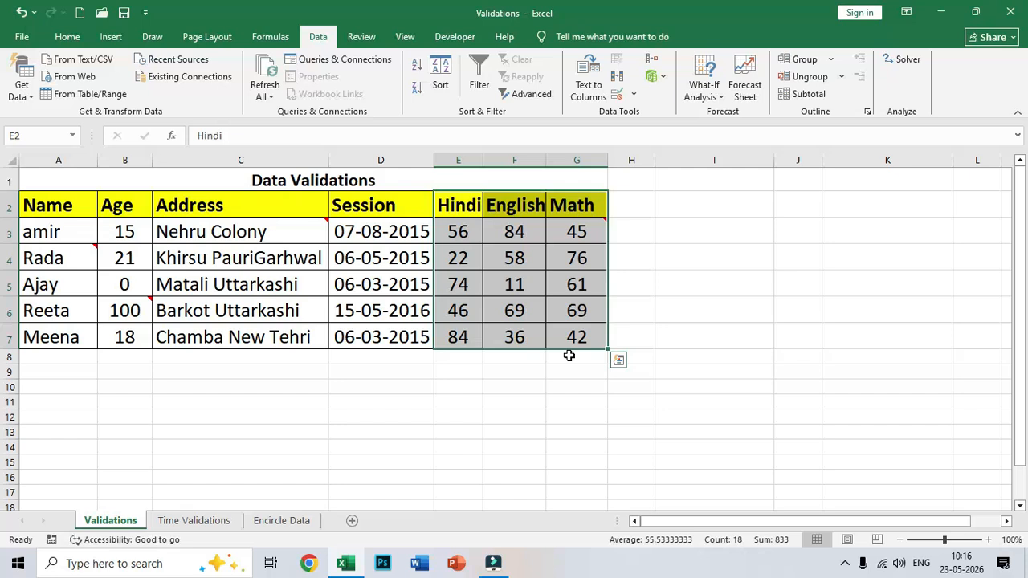
drag(259, 213, 581, 337)
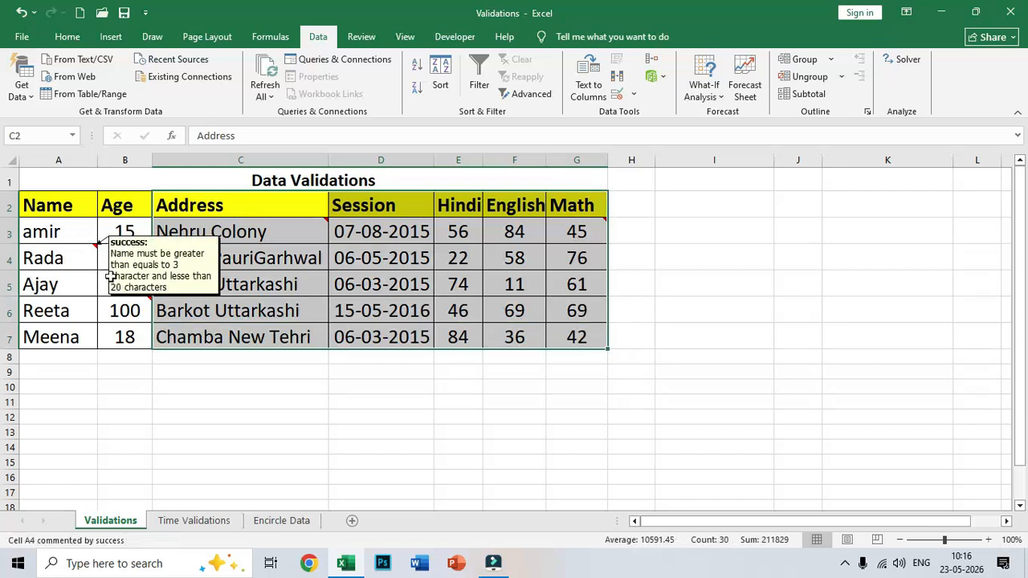
click(199, 522)
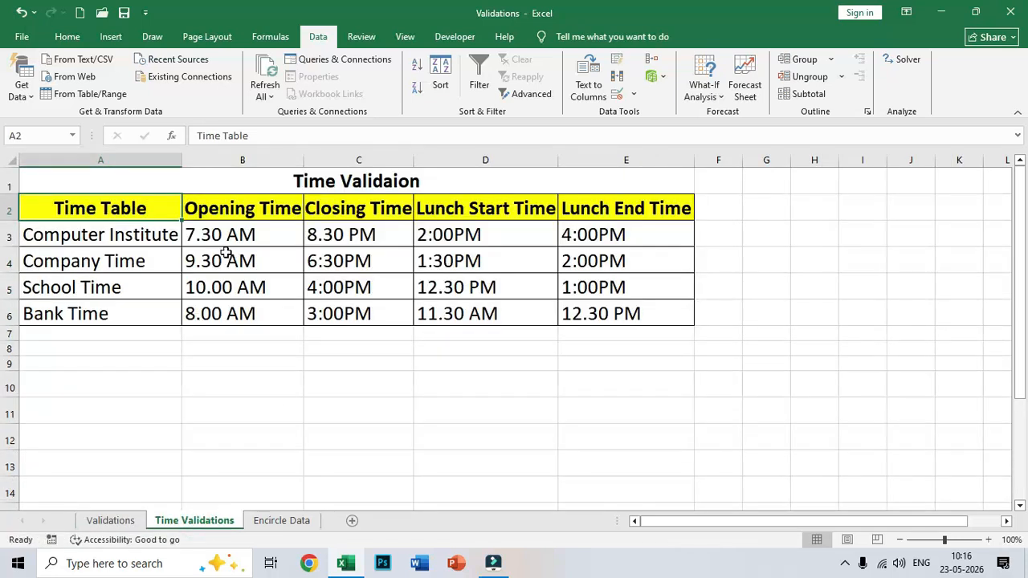
click(81, 233)
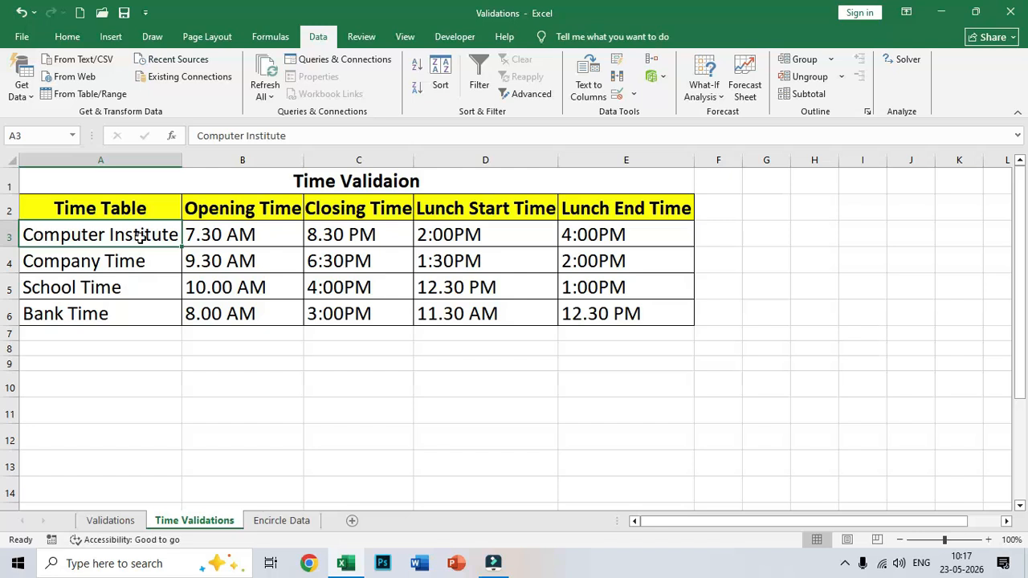
click(224, 230)
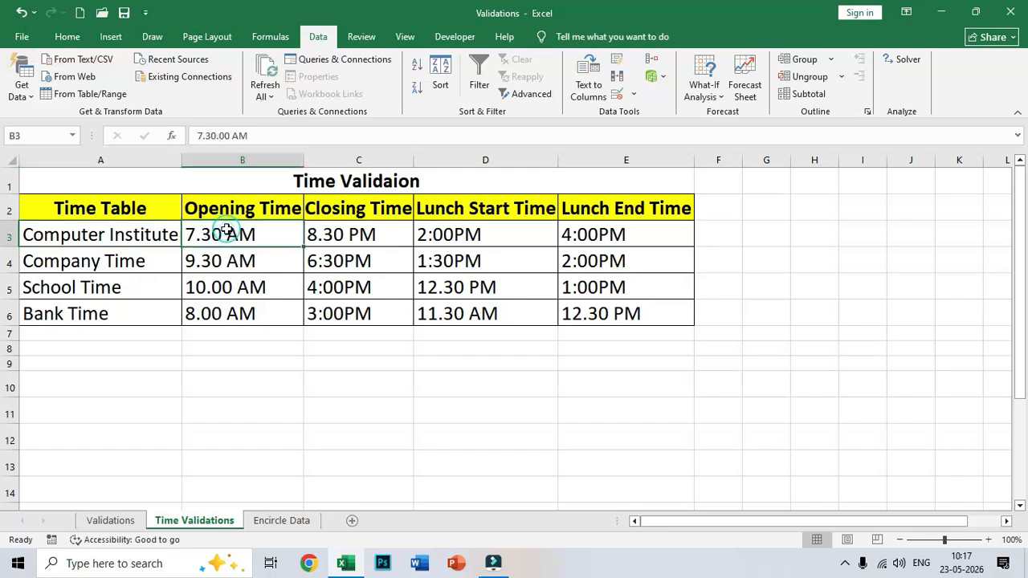
click(374, 228)
click(460, 235)
click(608, 234)
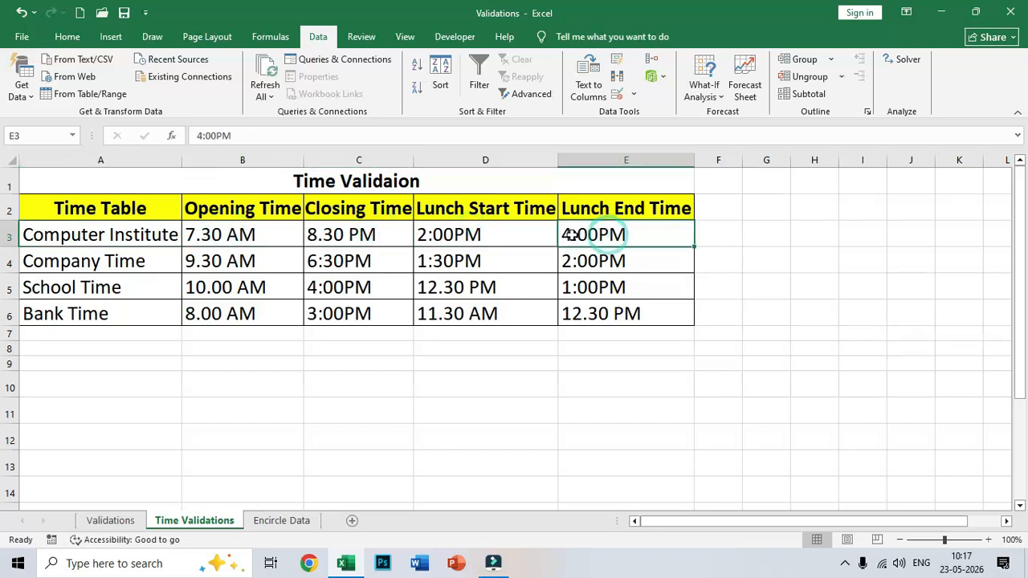
click(218, 229)
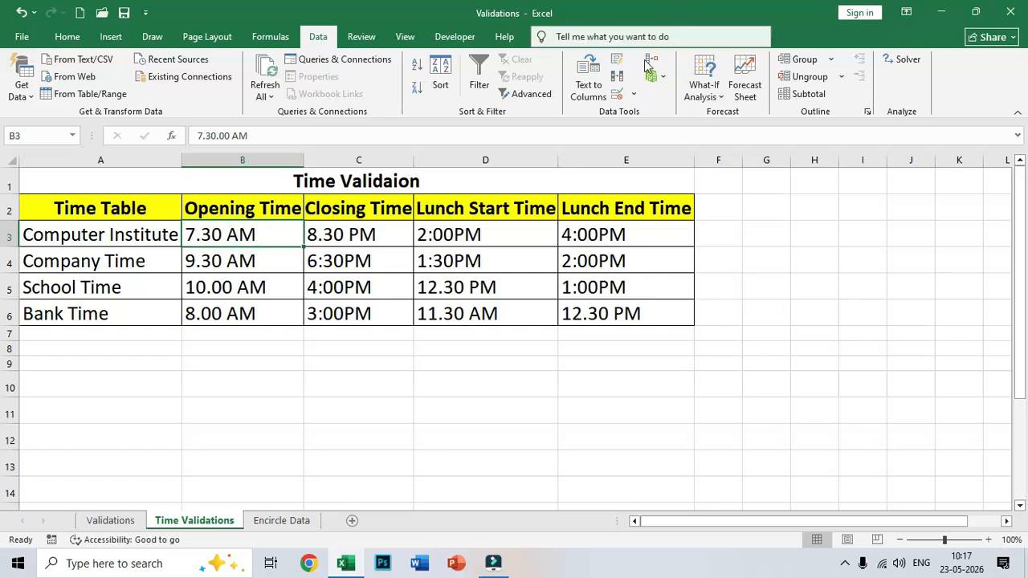
Allow only a Time equal to 10:00 AM for the Computer Institute opening time
click(632, 94)
click(643, 114)
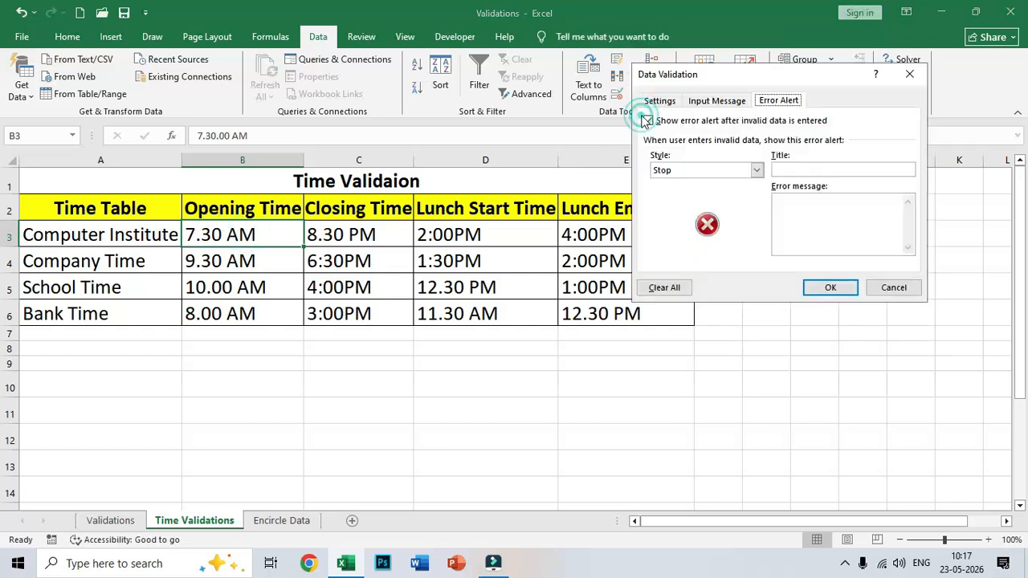
click(659, 100)
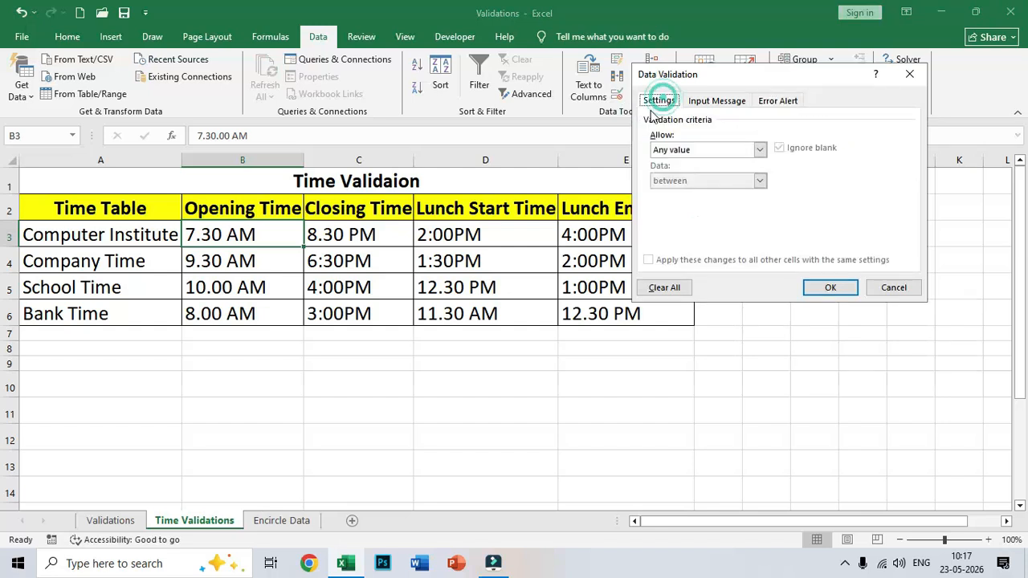
click(670, 149)
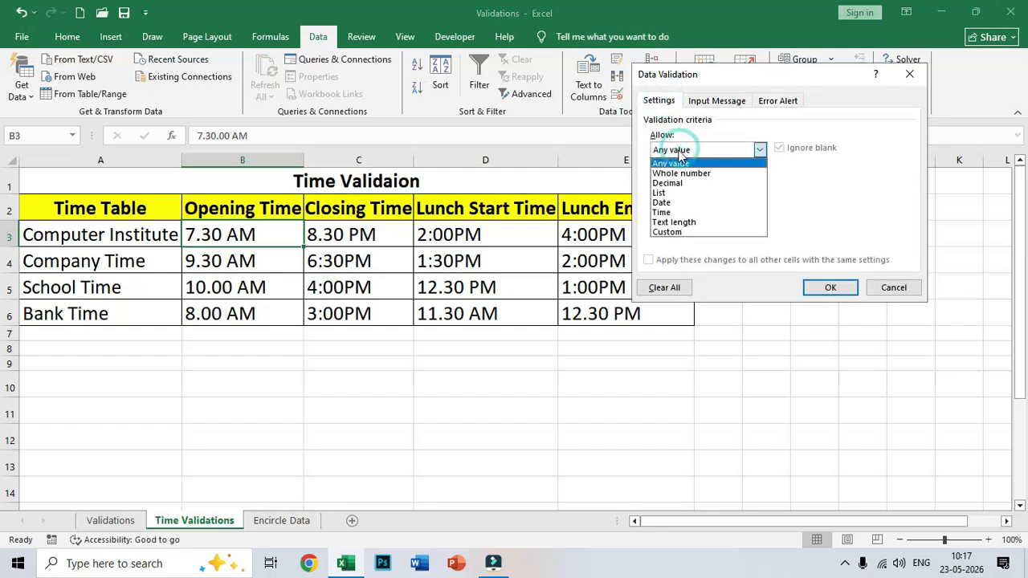
click(671, 212)
click(675, 181)
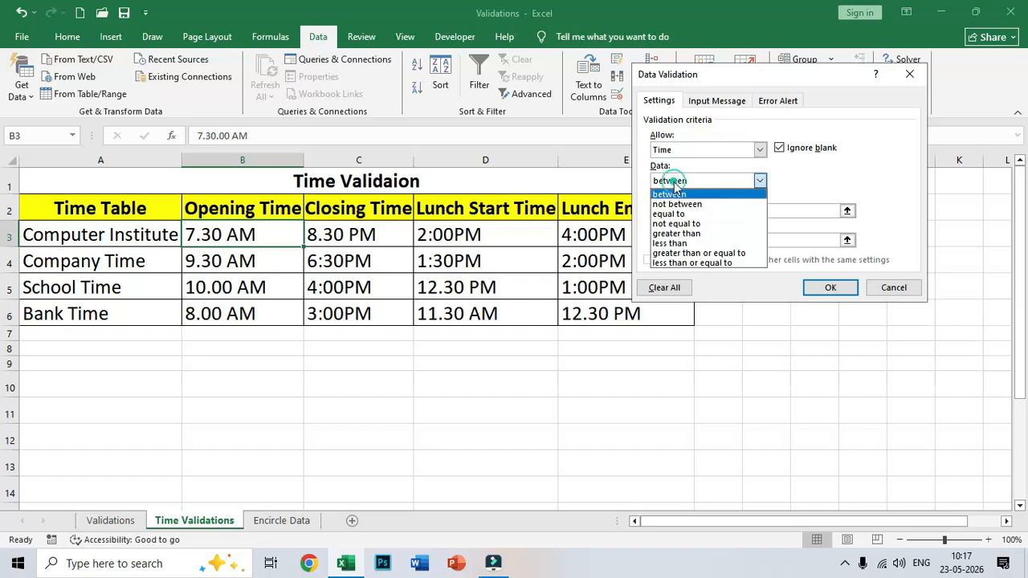
click(679, 214)
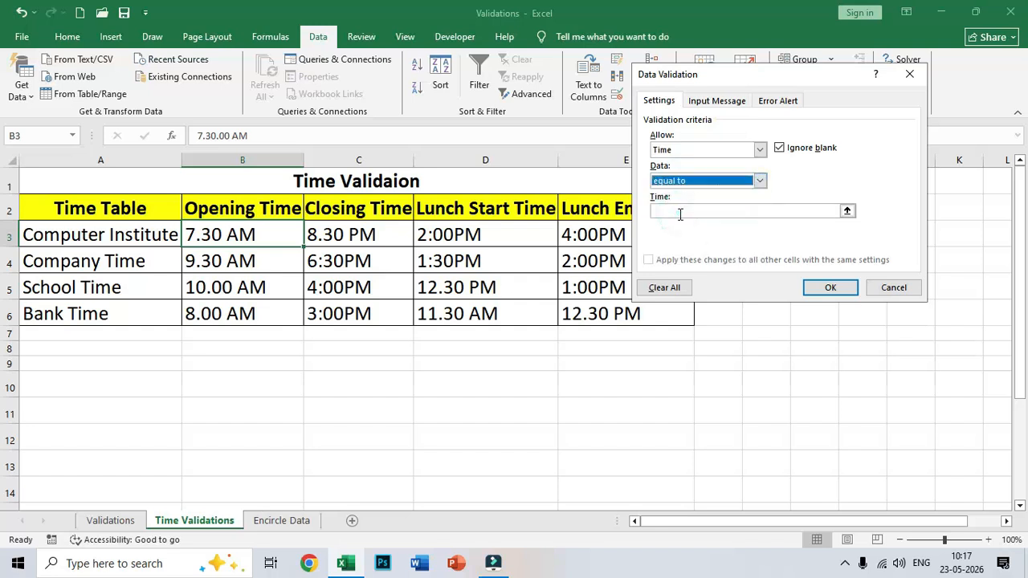
click(680, 212)
text(10:00 AM)
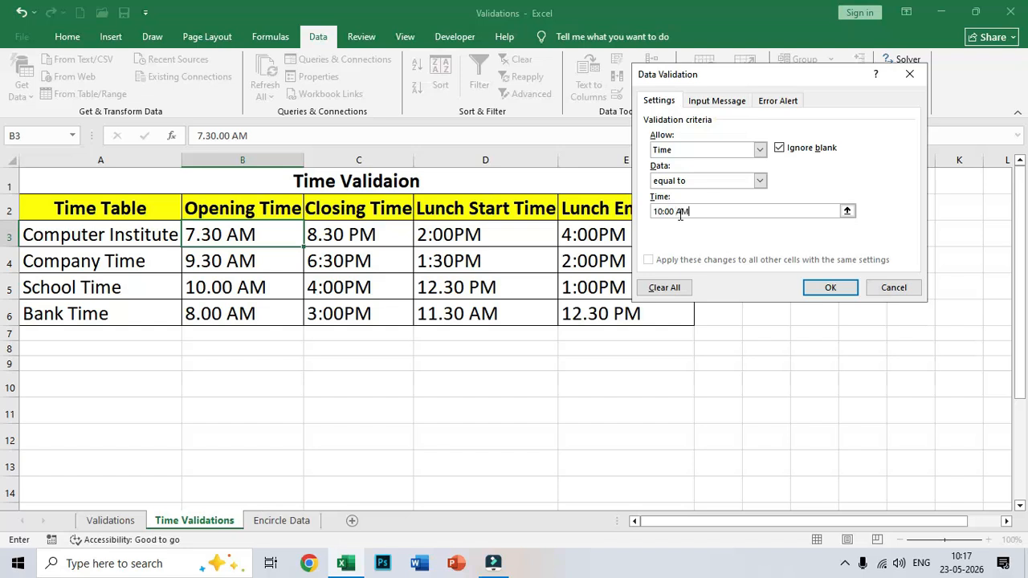
Add a Stop alert titled 'Error' reading 'Wrong opening time entered' and apply the rule
click(783, 106)
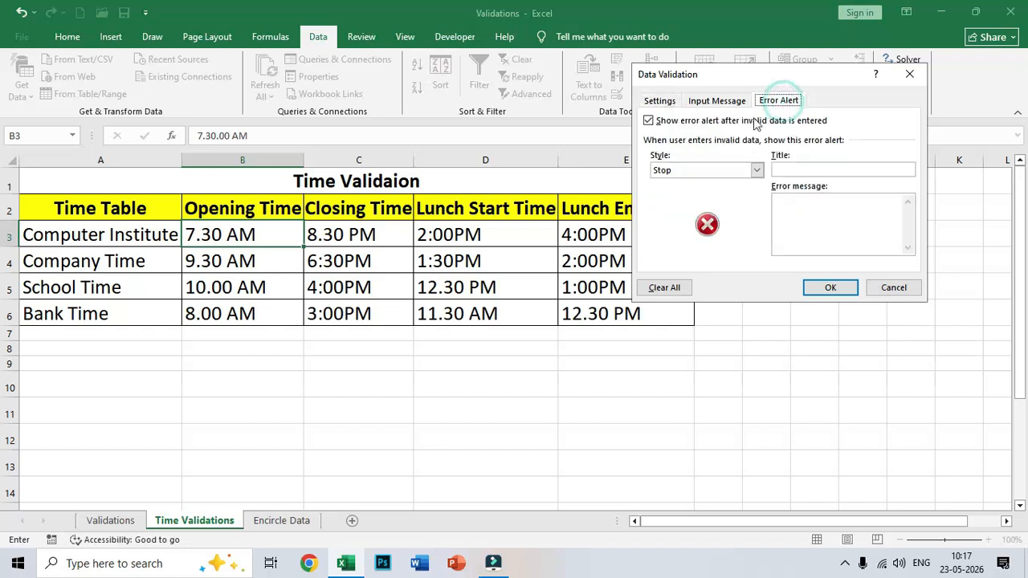
click(779, 169)
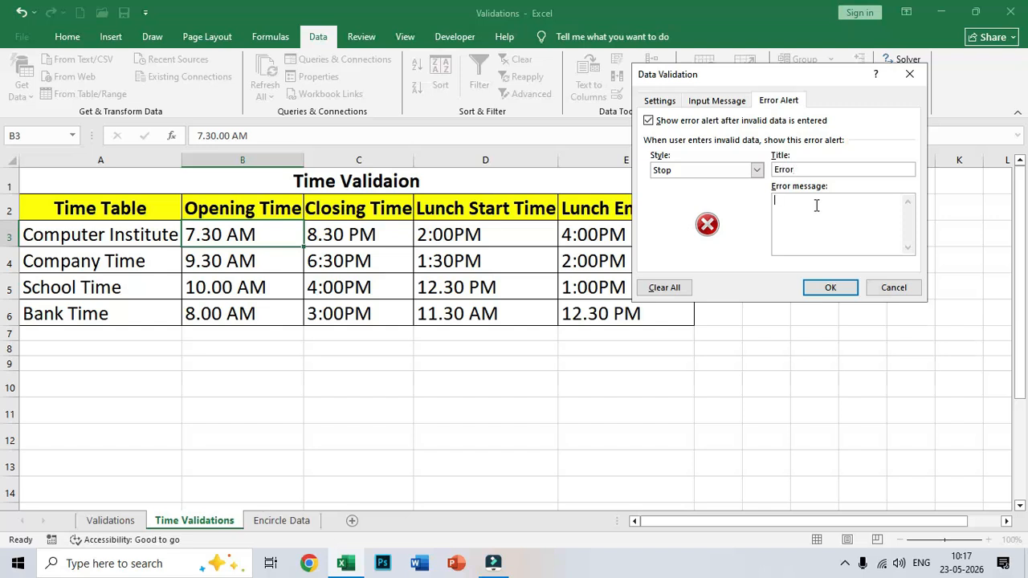
text(ng)
key(BackSpace)
text(ong opening time entered)
click(831, 289)
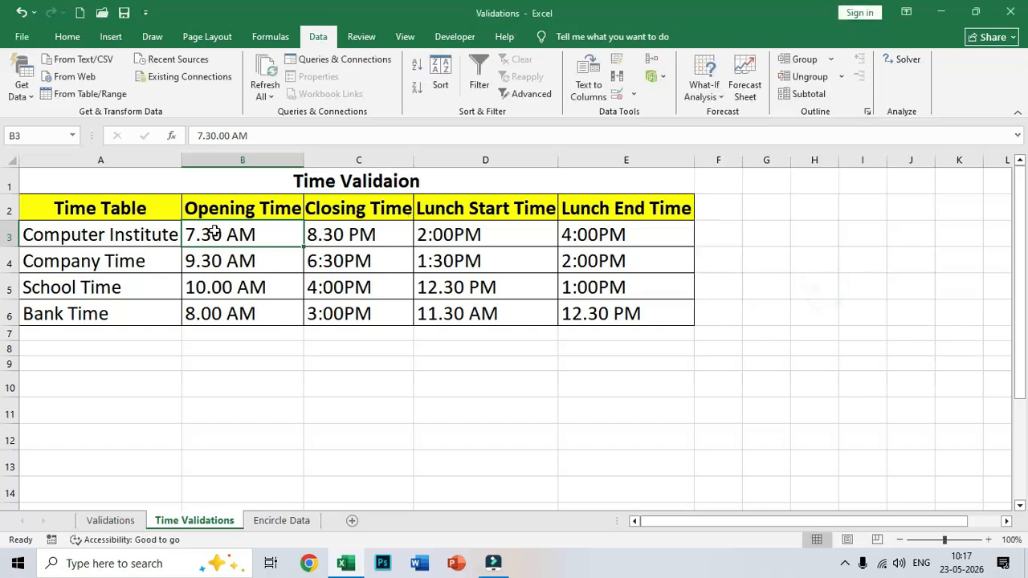
Enter 8:00 AM, retry with 10:00 AM after rejection, then return to the Validations sheet's C3
text(8:)
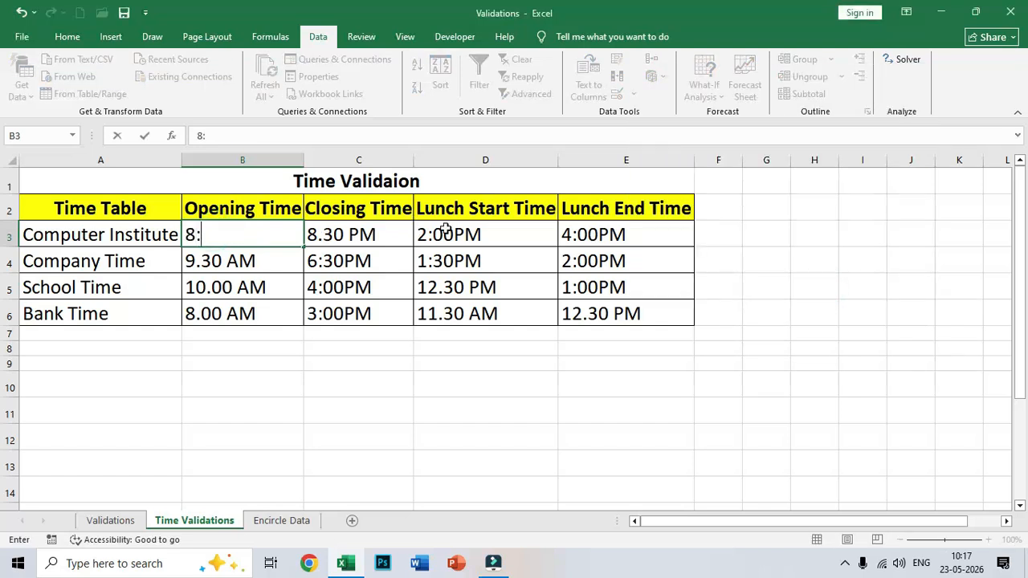
text(00 PA)
key(BackSpace)
key(BackSpace)
text(Am)
key(ctrl+Return)
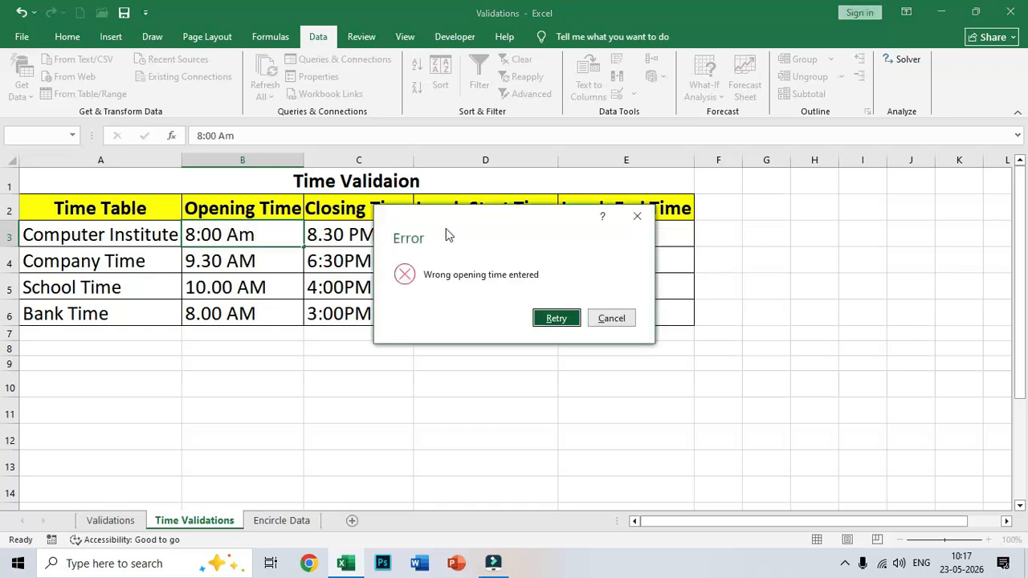
key(Return)
text(10)
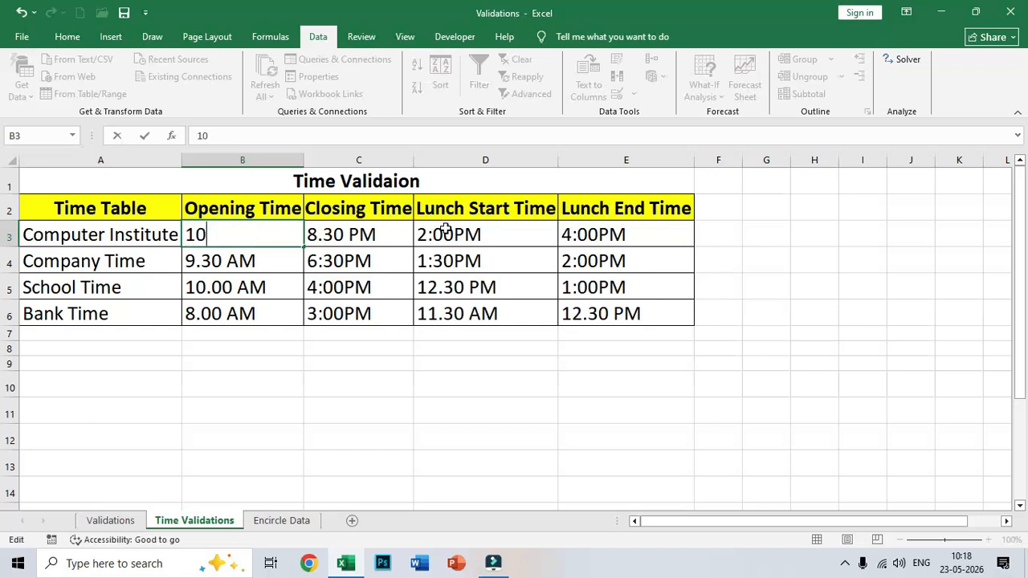
text(:00 AM)
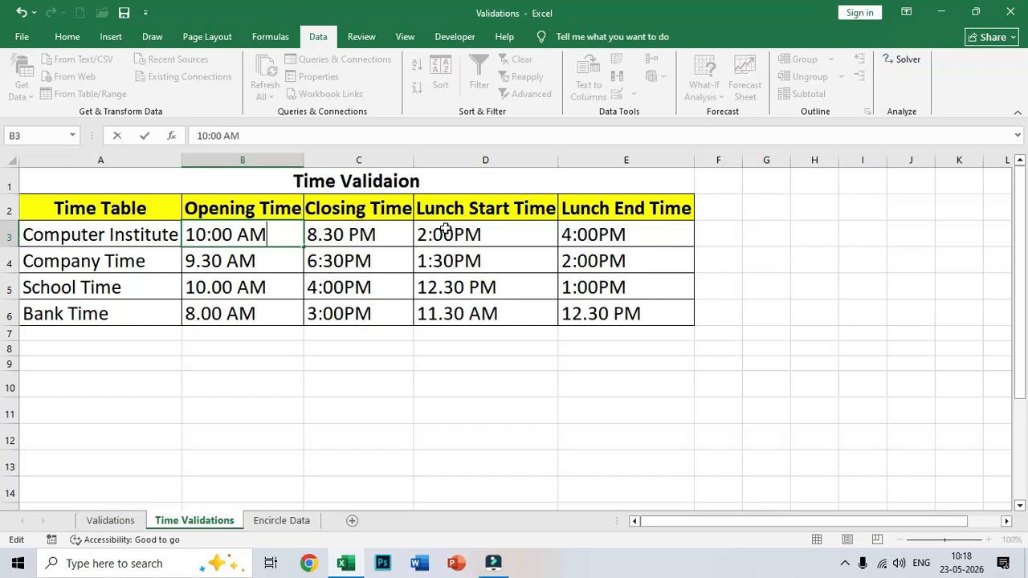
key(Return)
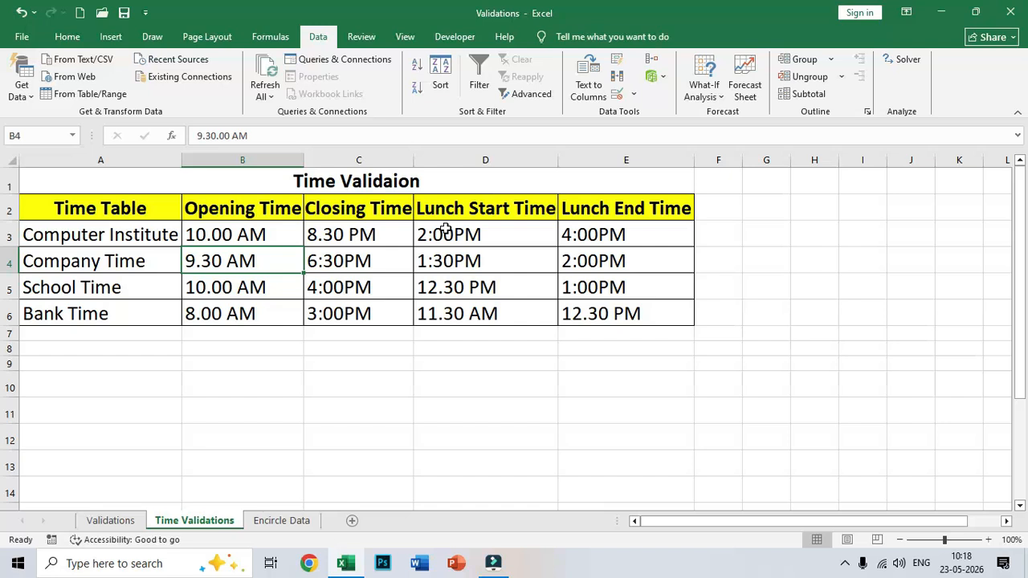
click(133, 521)
click(270, 232)
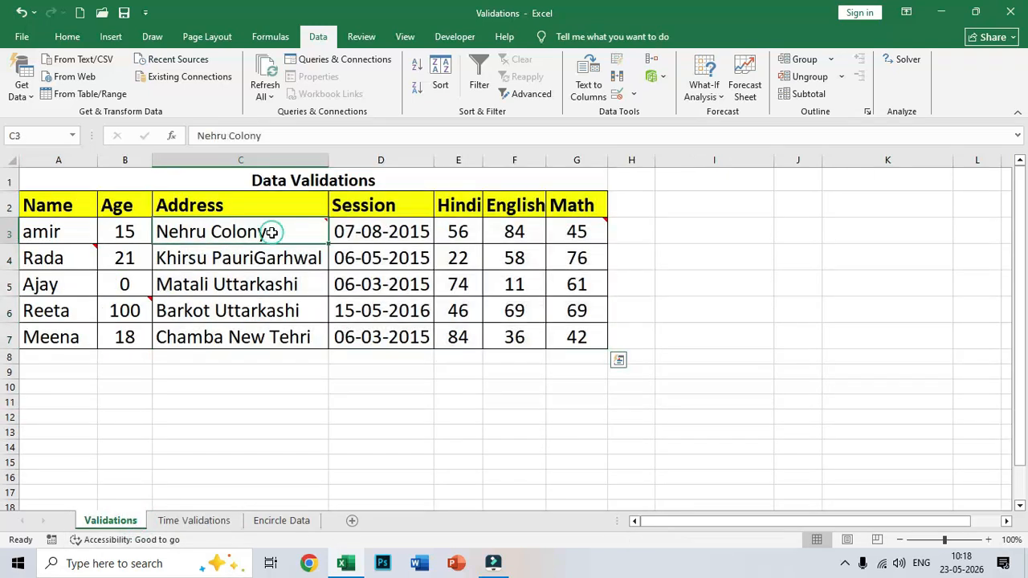